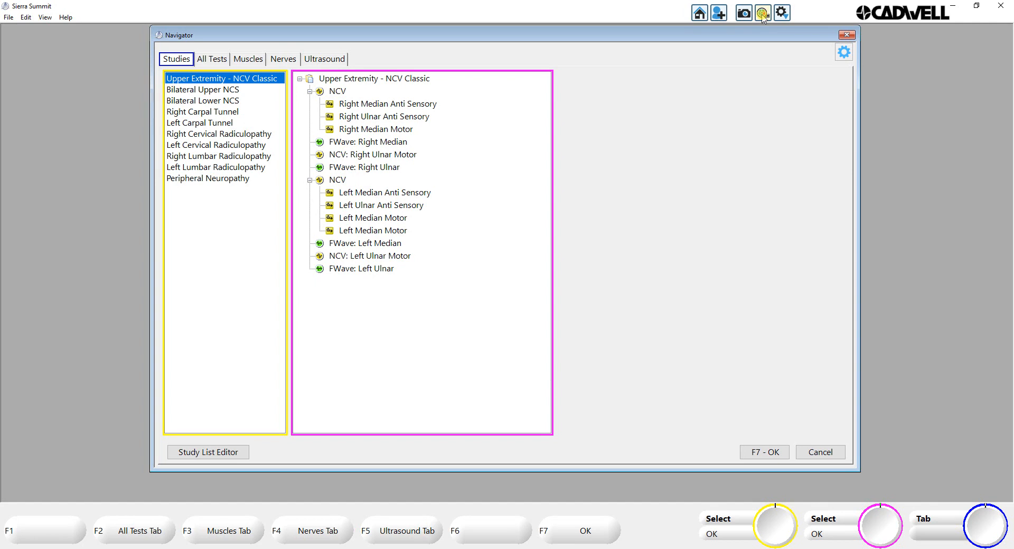
Step: Open the Navigator window with the available studies and tests
click(763, 14)
Step: Select the Median Motor and Ulnar Motor nerves for an NCV test from the full list of tests
click(212, 60)
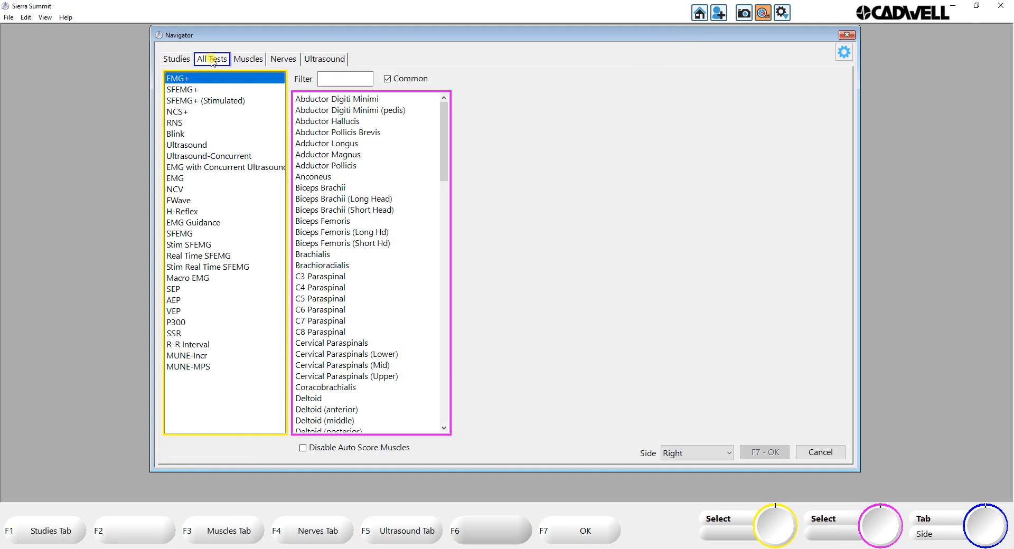
click(176, 190)
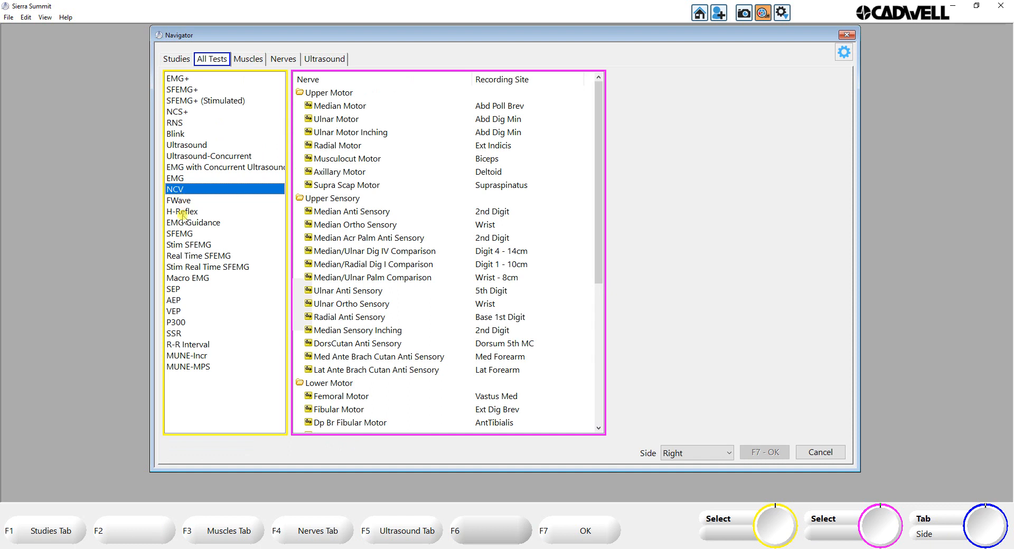
click(328, 108)
click(327, 120)
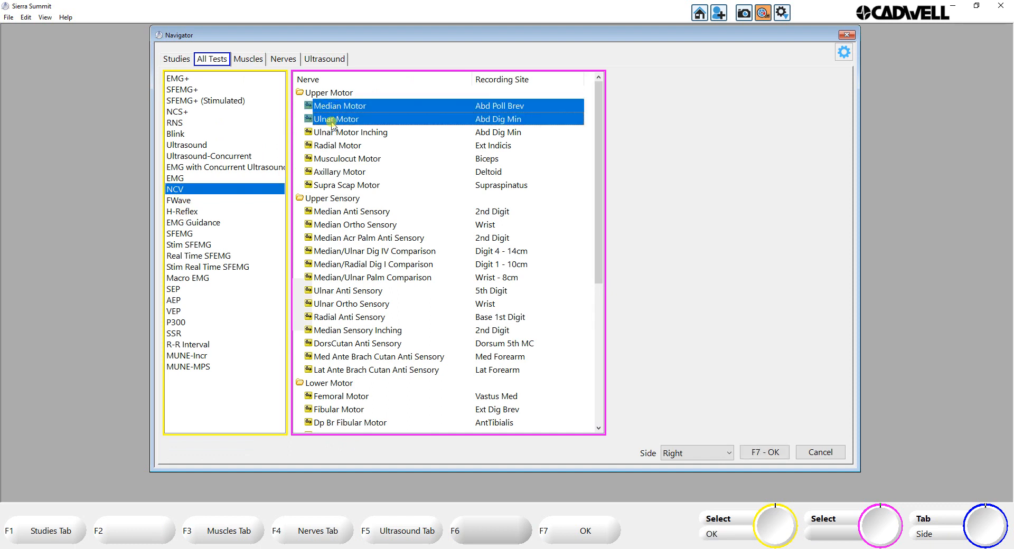
Step: Start the Left Median Anti Sensory test from the Upper Extremity - NCV Classic study
click(171, 59)
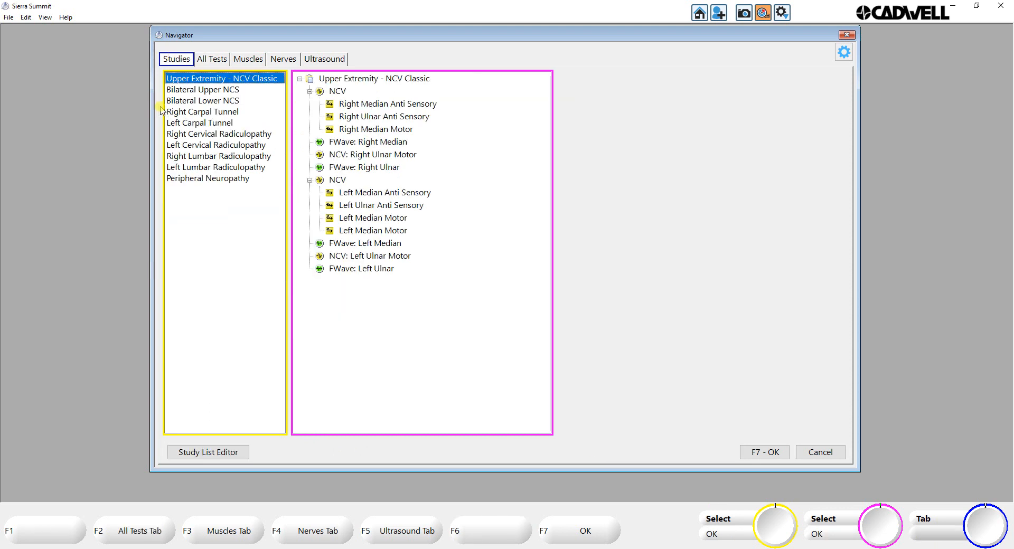
click(371, 196)
click(371, 195)
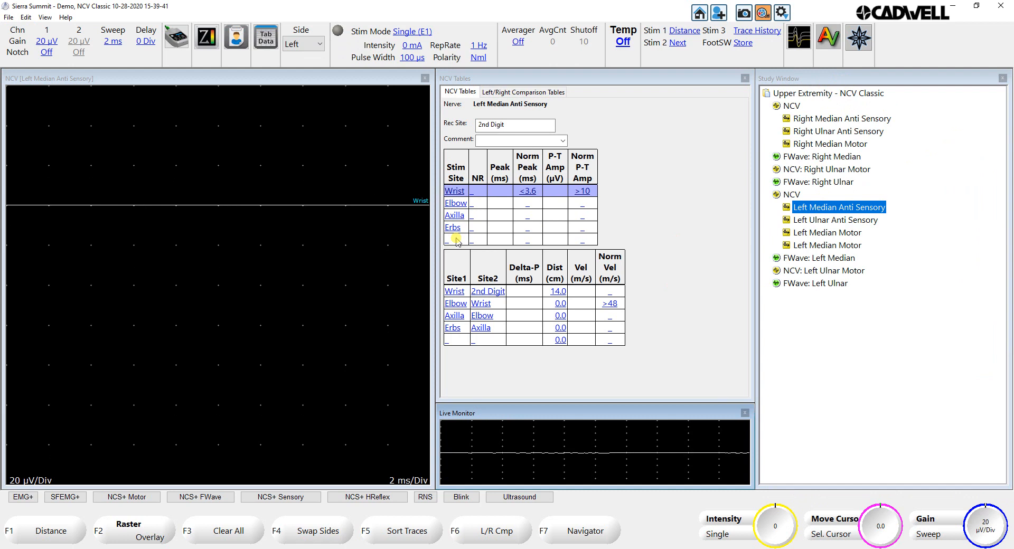
Step: Record the wrist response of the Left Median Anti Sensory test while raising the stimulus intensity to 13 mA
key(Up)
key(Up)
key(Up)
key(Up)
key(Up)
key(Up)
key(Up)
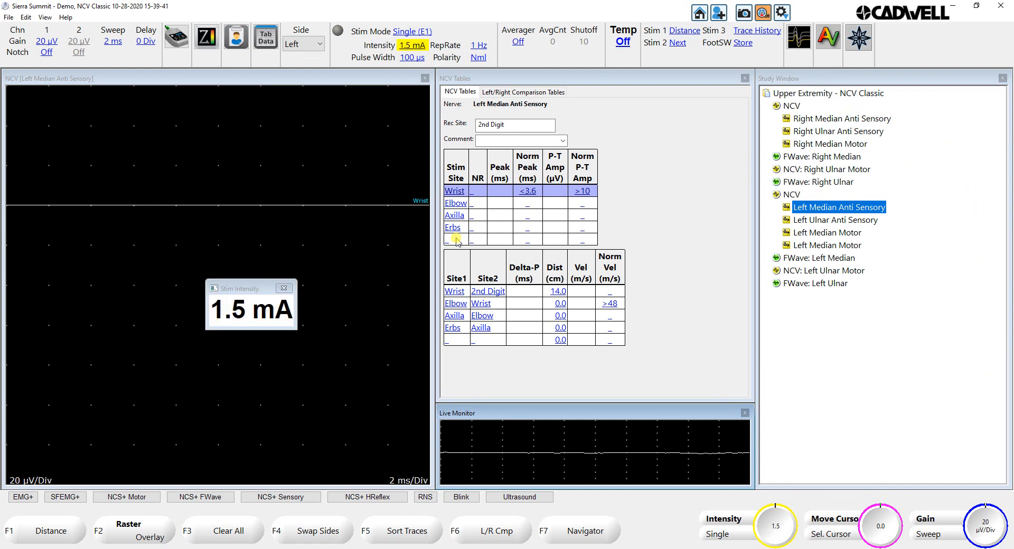
key(Up)
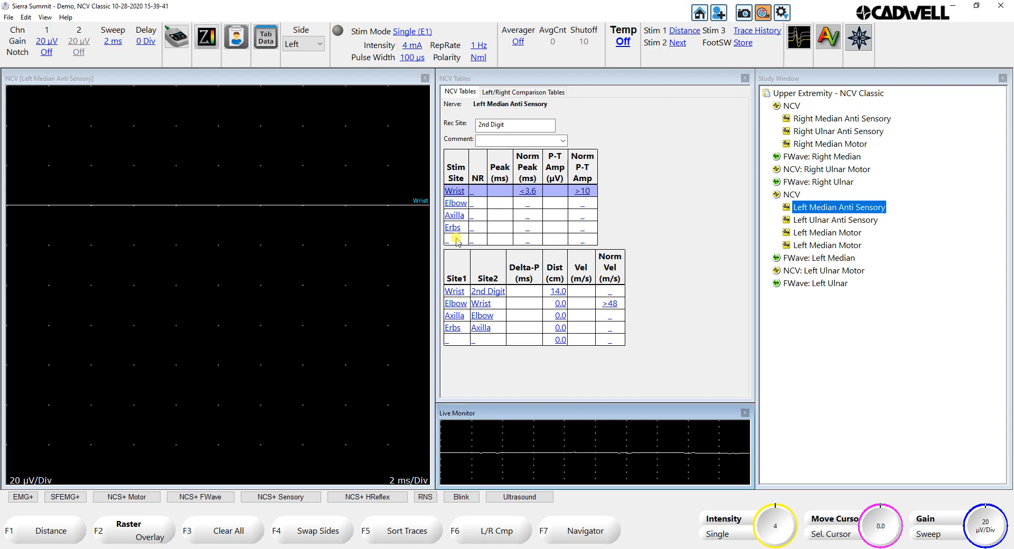
key(Up)
key(Up)
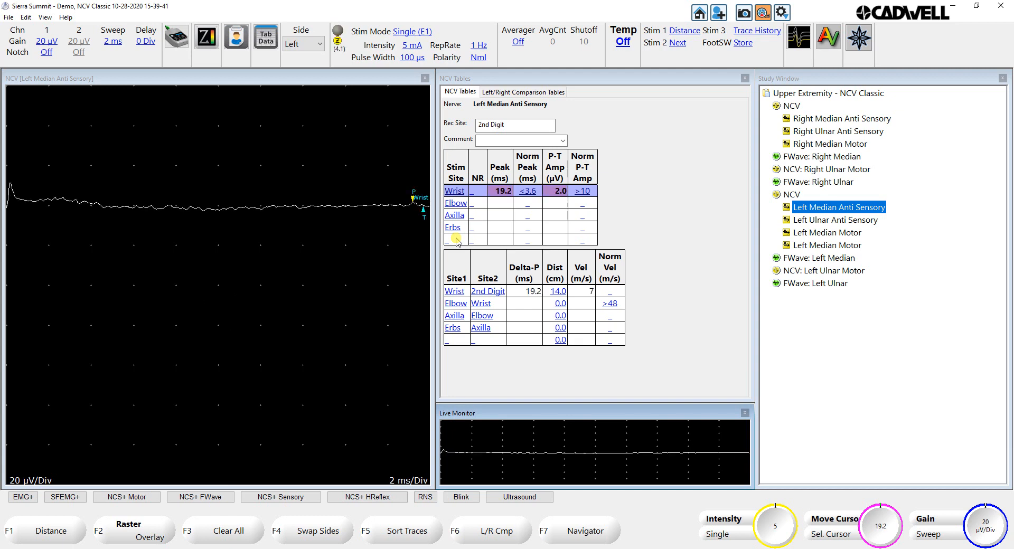
key(Up)
key(Up)
key(Up)
key(Up)
key(Up)
key(Up)
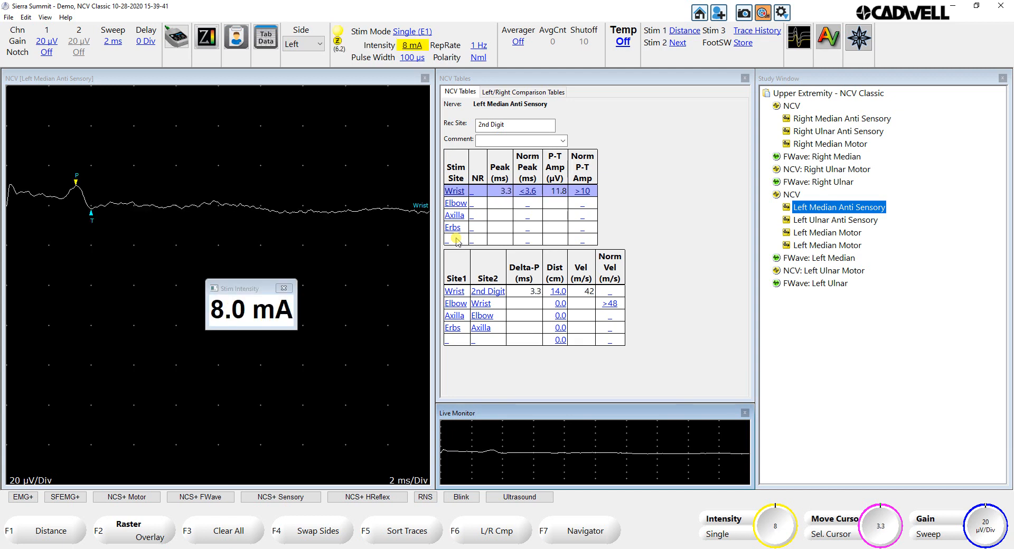
key(Up)
key(Up)
key(Up)
key(Up)
key(Up)
key(Up)
key(Up)
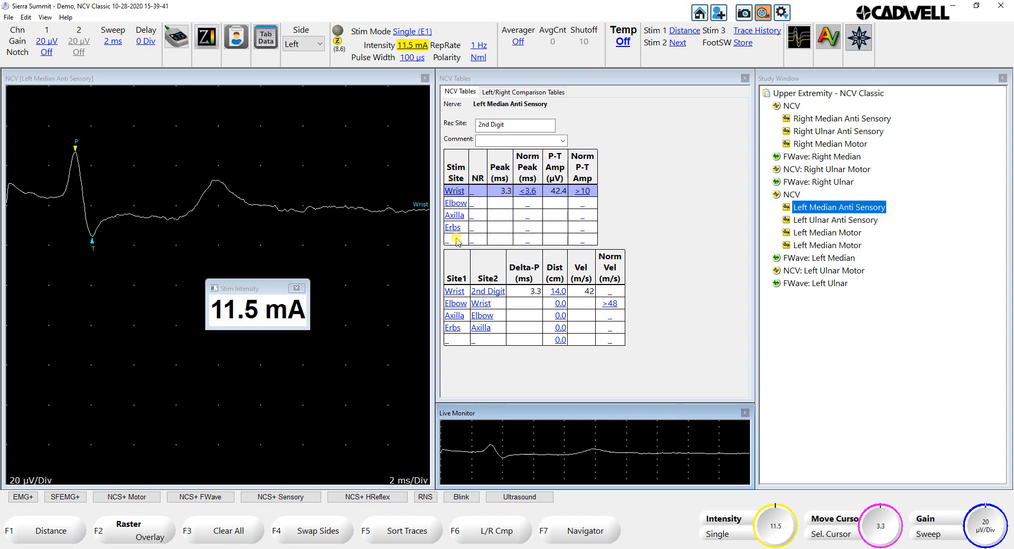
key(Up)
key(Up)
key(Up)
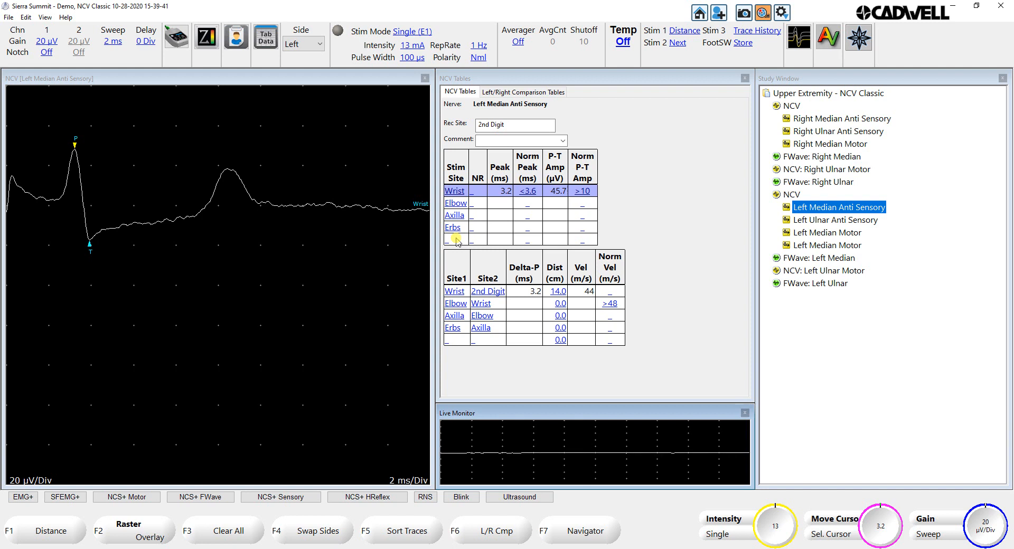
Step: Try out different Wrist-2nd Digit distances and accept the distance at 14.0 cm
key(F1)
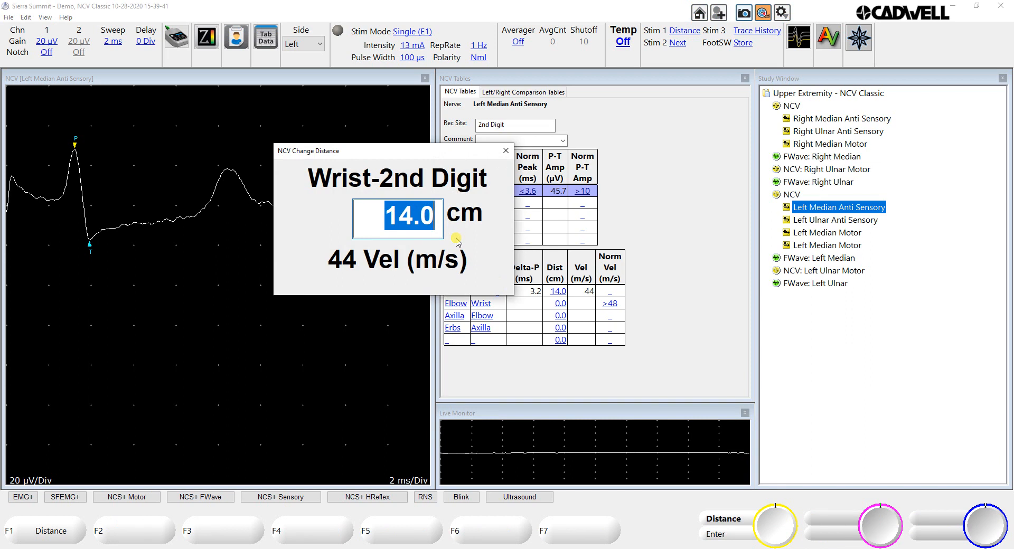
key(Up)
key(Up)
key(Down)
key(Down)
key(Up)
key(Up)
key(Down)
key(Down)
key(Up)
key(Down)
key(Return)
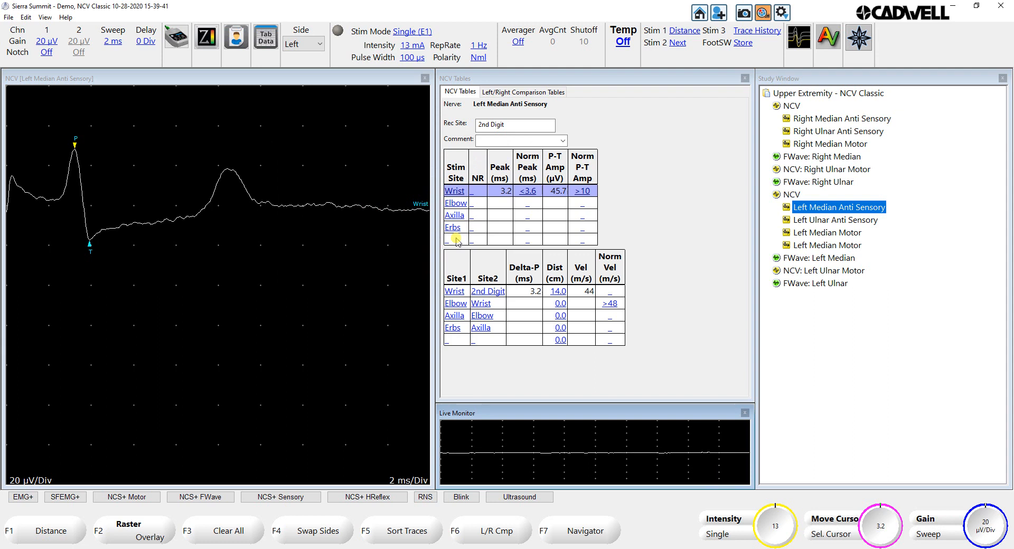
Step: In the trace history, highlight wrist traces 4 to 7 and replace the current trace with their average
click(798, 40)
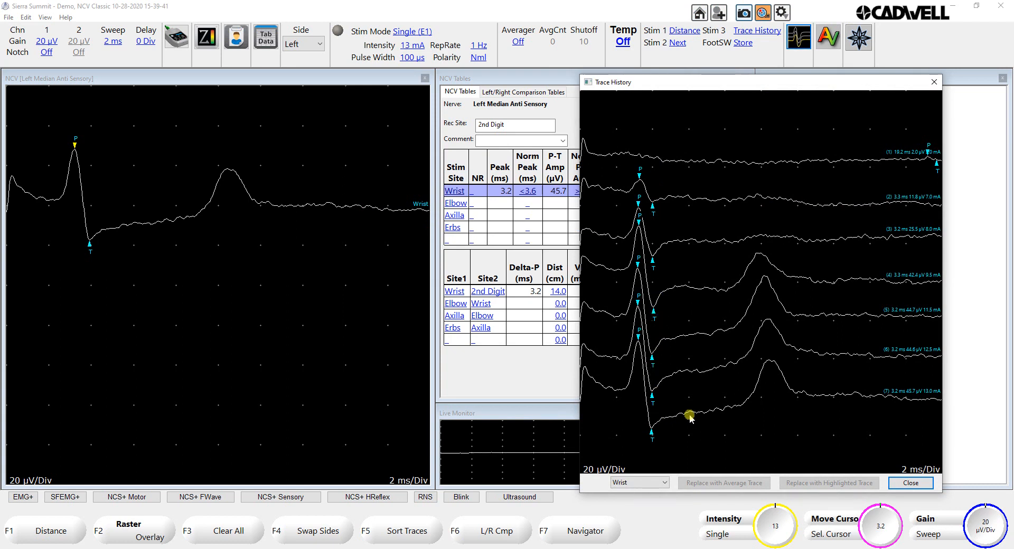
click(680, 372)
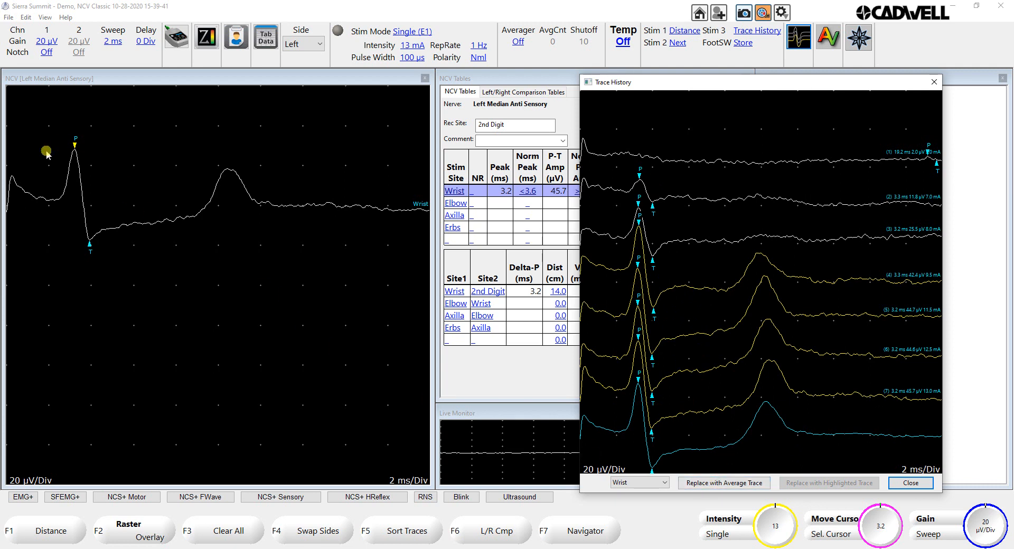
click(712, 483)
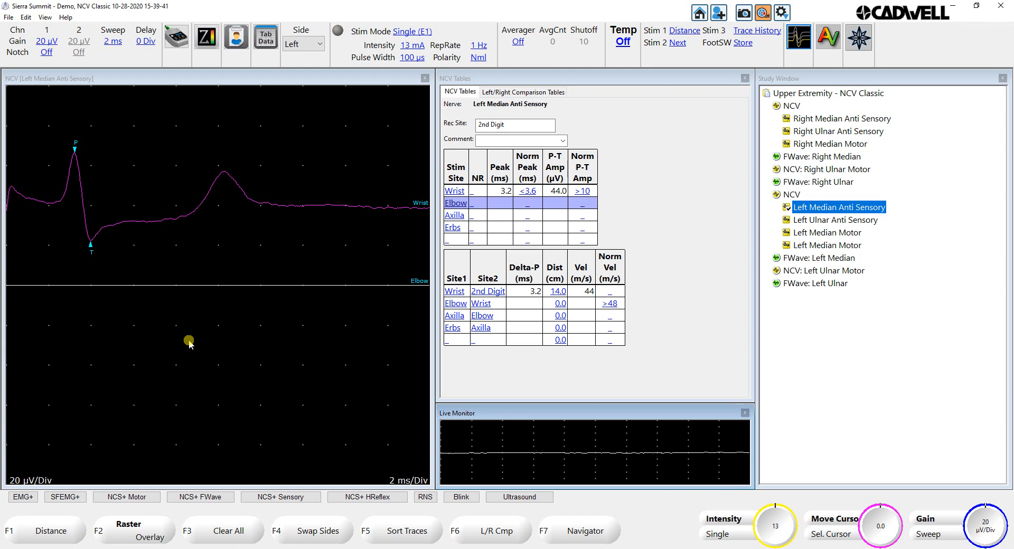
Step: Advance through the study to the second Left Median Motor test
key(Down)
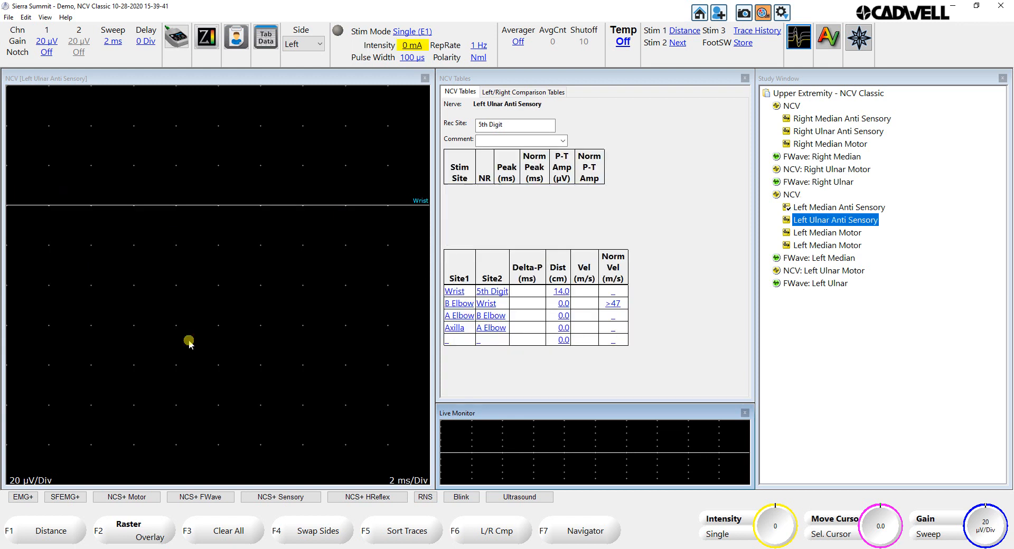
key(Down)
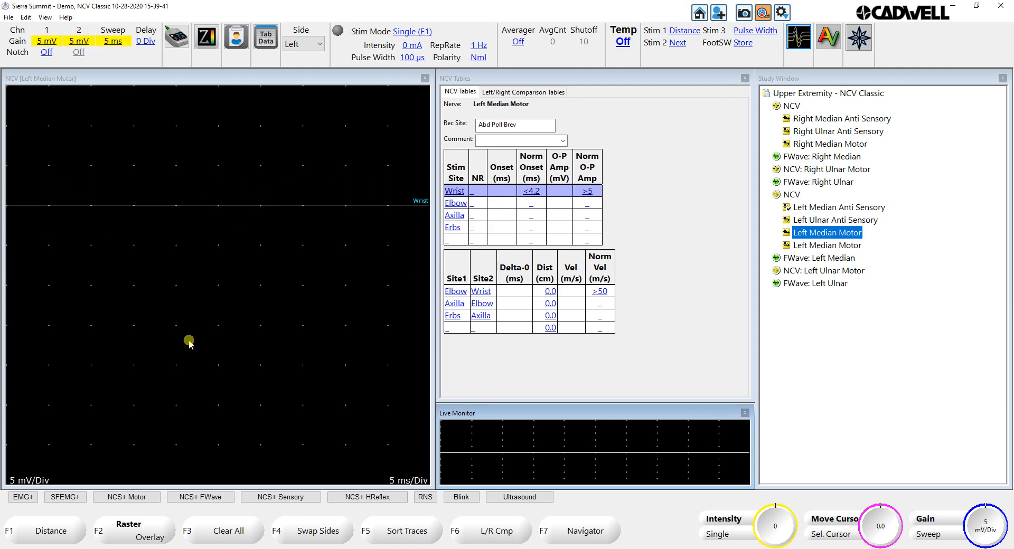
key(Down)
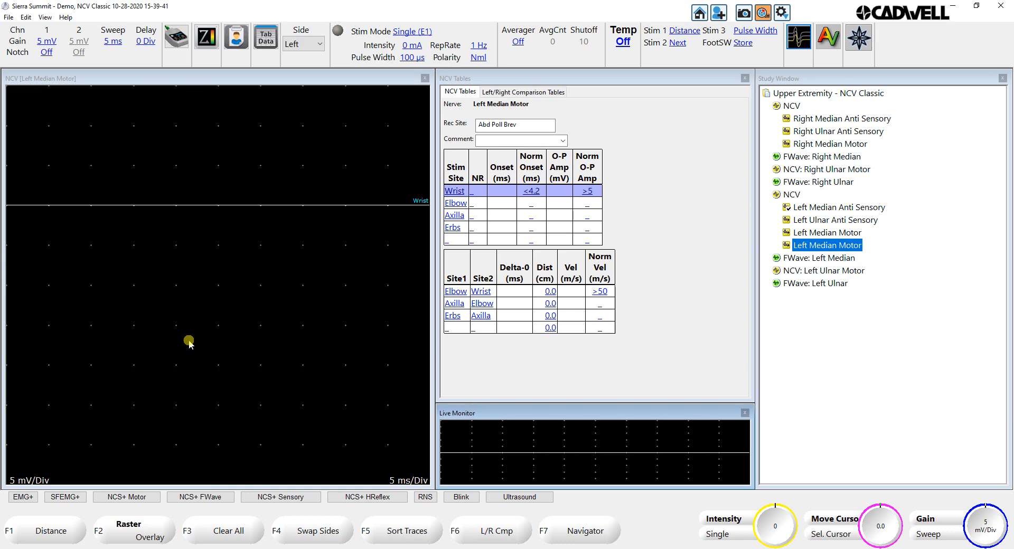
Step: Record the motor response at the wrist while raising the stimulus intensity to 32 mA, and advance to the Elbow site
scroll(189, 341, up, 12)
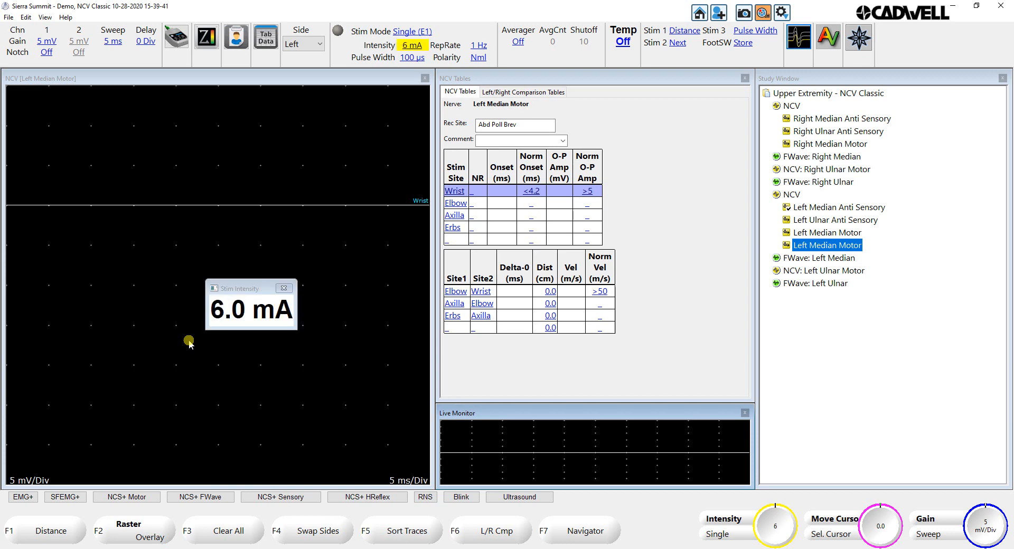
scroll(189, 342, up, 6)
scroll(189, 342, up, 3)
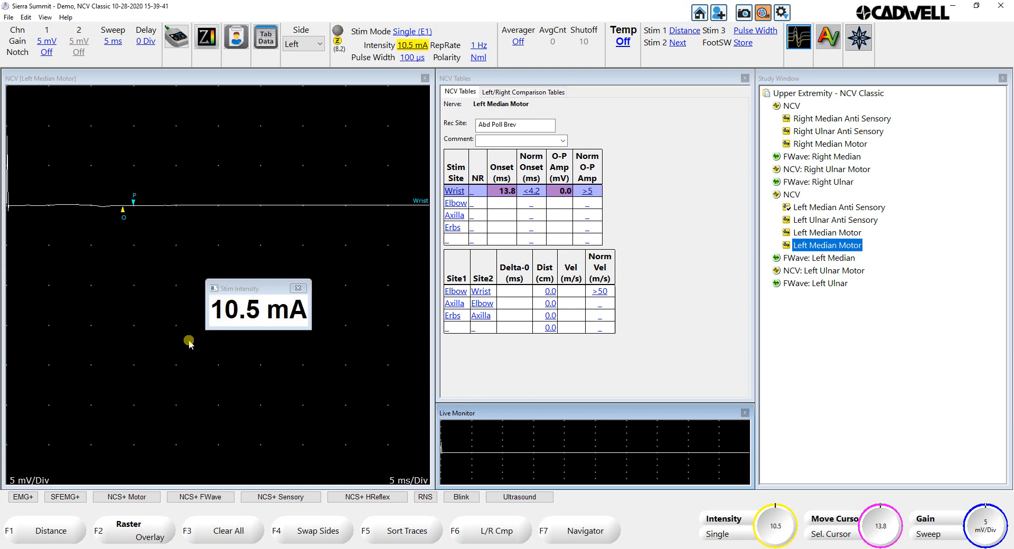
scroll(189, 341, up, 15)
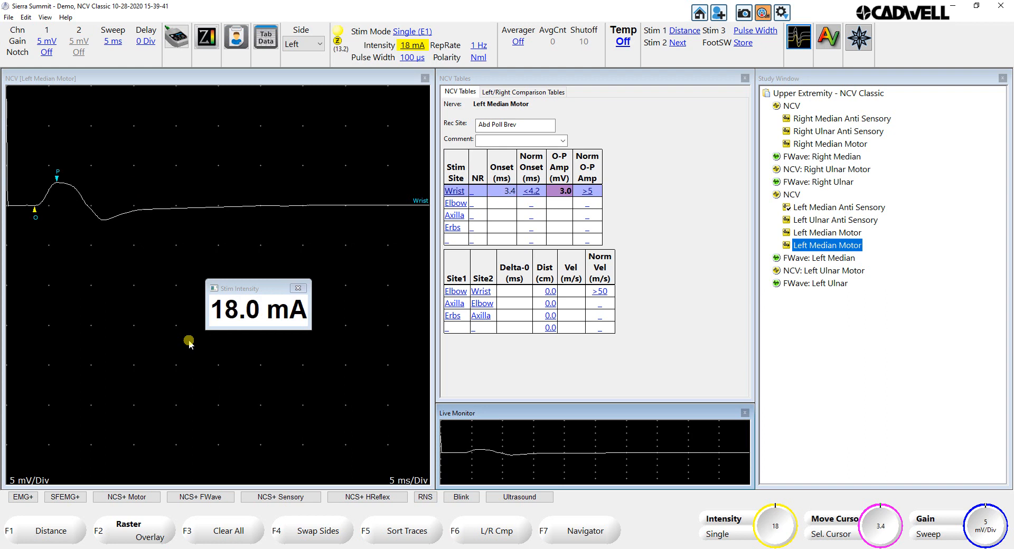
scroll(189, 341, up, 16)
scroll(189, 342, up, 12)
key(Return)
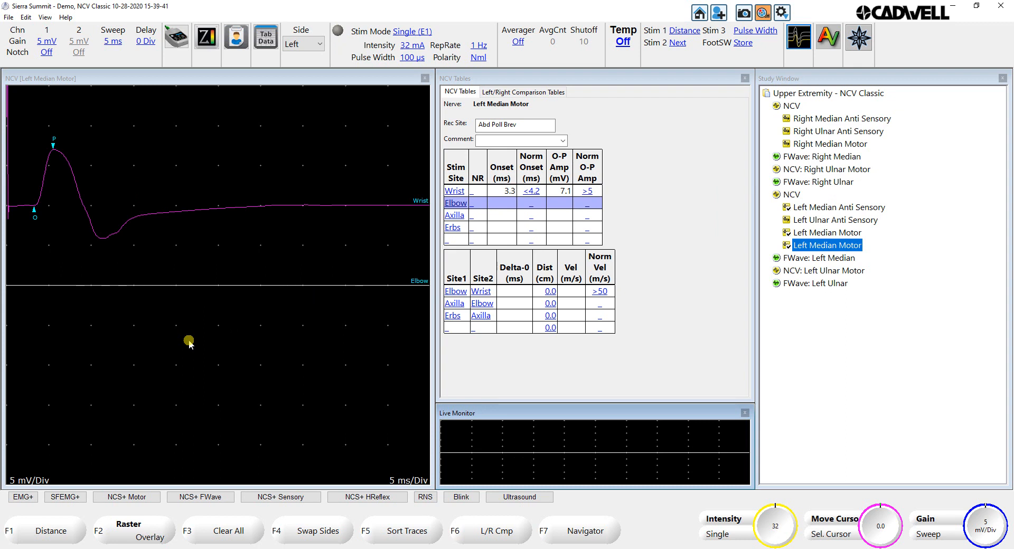
Step: Record the median motor responses at the Elbow and Axilla sites with a stimulus intensity of 47 mA
key(space)
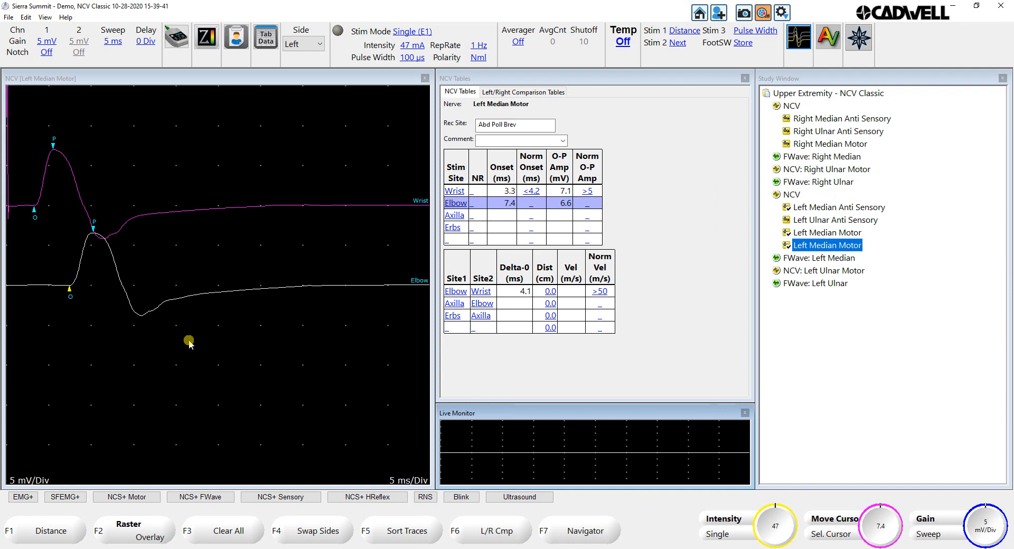
key(Down)
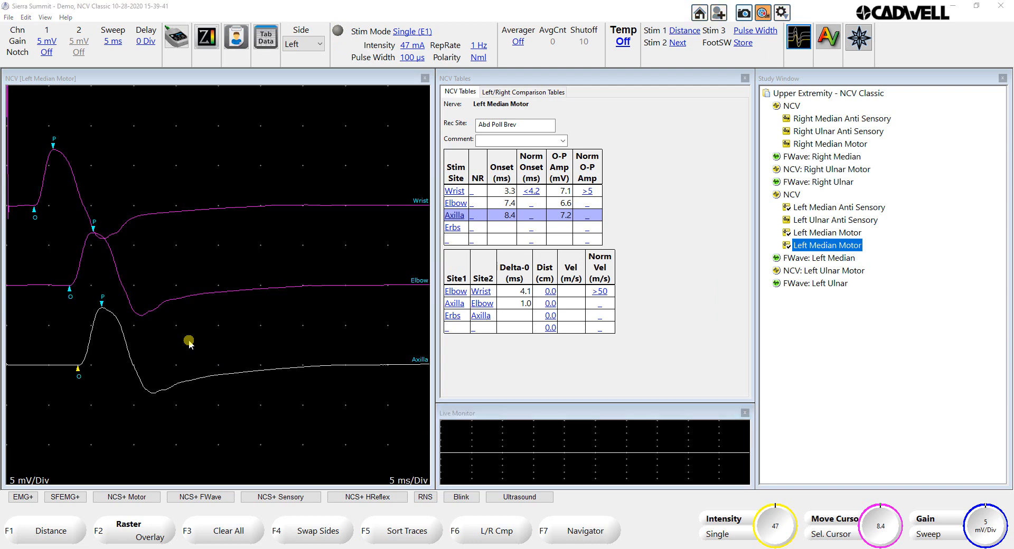
Step: Set the Elbow-Wrist distance to 22.0 cm
key(F1)
scroll(189, 343, up, 20)
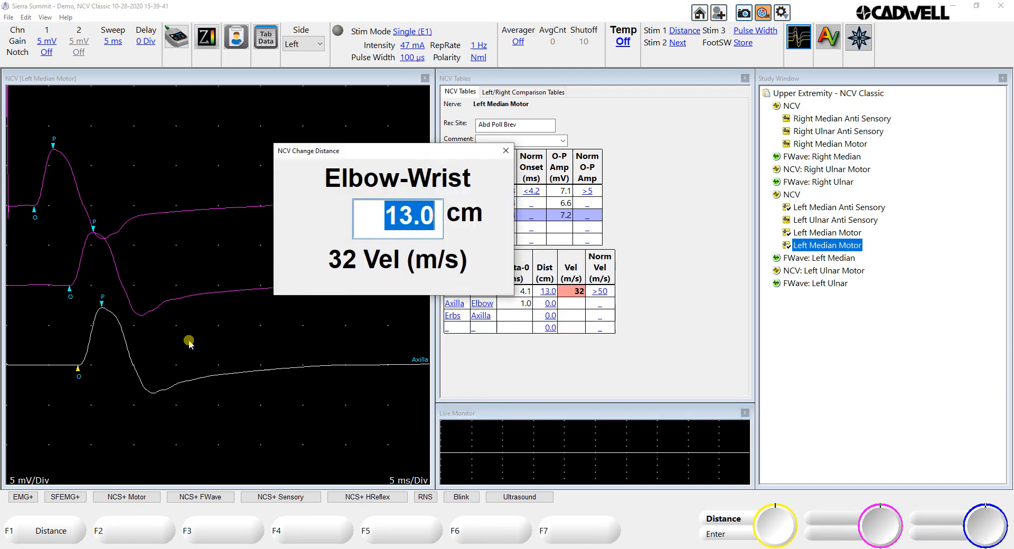
scroll(188, 343, up, 1)
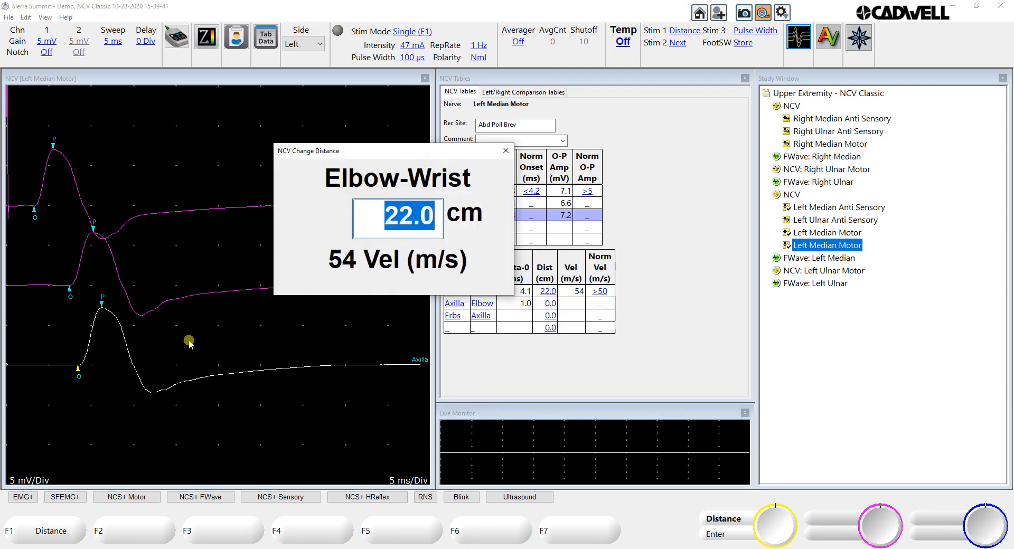
key(Return)
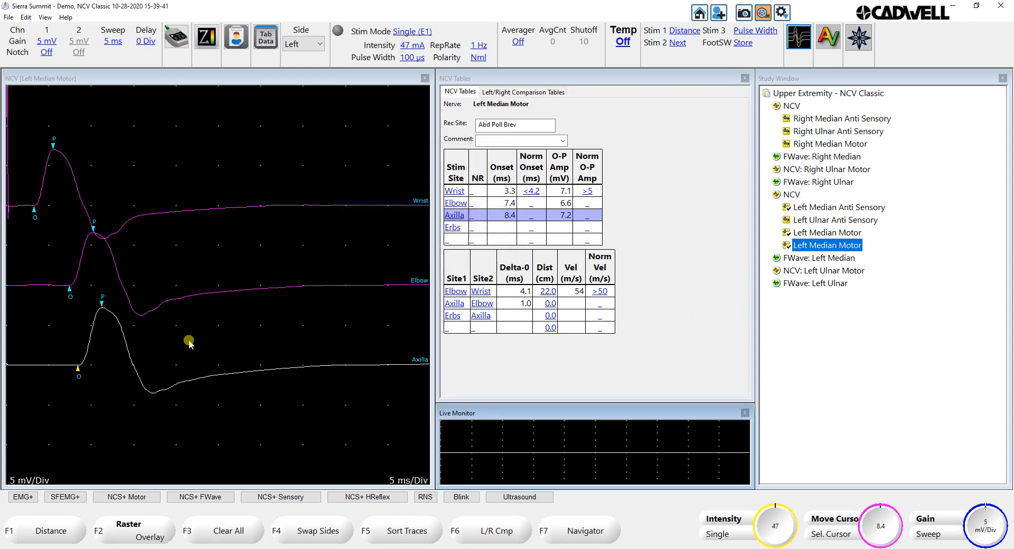
Step: Set the Axilla-Elbow distance to 6.5 cm
key(F1)
scroll(189, 344, up, 19)
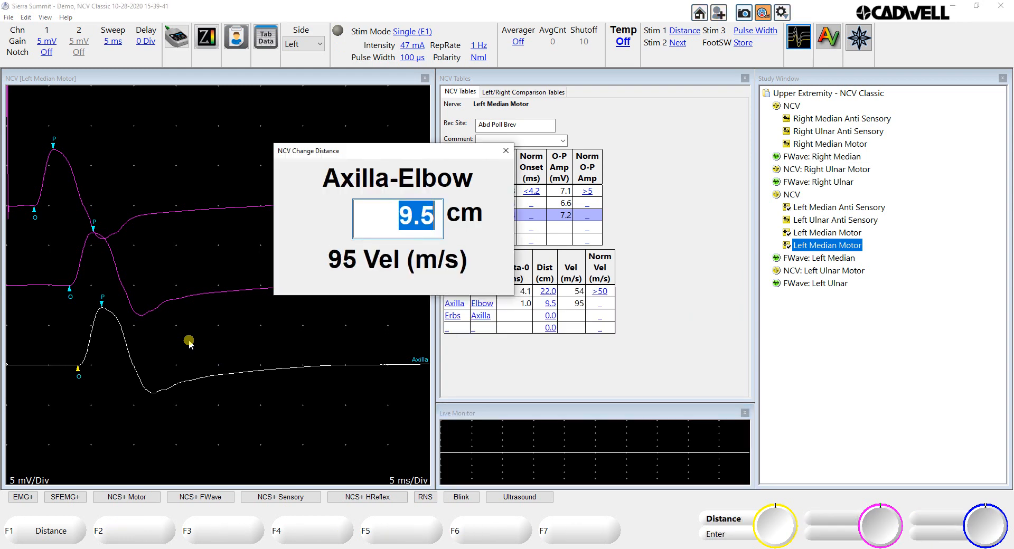
scroll(188, 343, up, 8)
scroll(188, 343, down, 19)
scroll(188, 343, up, 5)
key(Return)
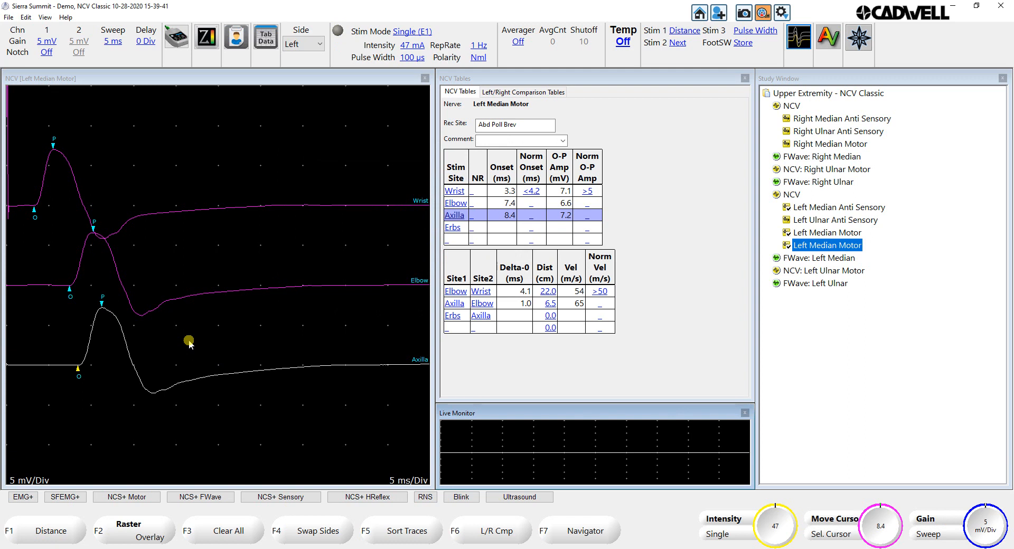
Step: Move the axilla trace's onset marker to 8.5 ms and adjust the wrist trace's onset marker to 3.3 ms
click(76, 370)
scroll(82, 352, up, 4)
scroll(83, 353, down, 4)
scroll(82, 353, up, 1)
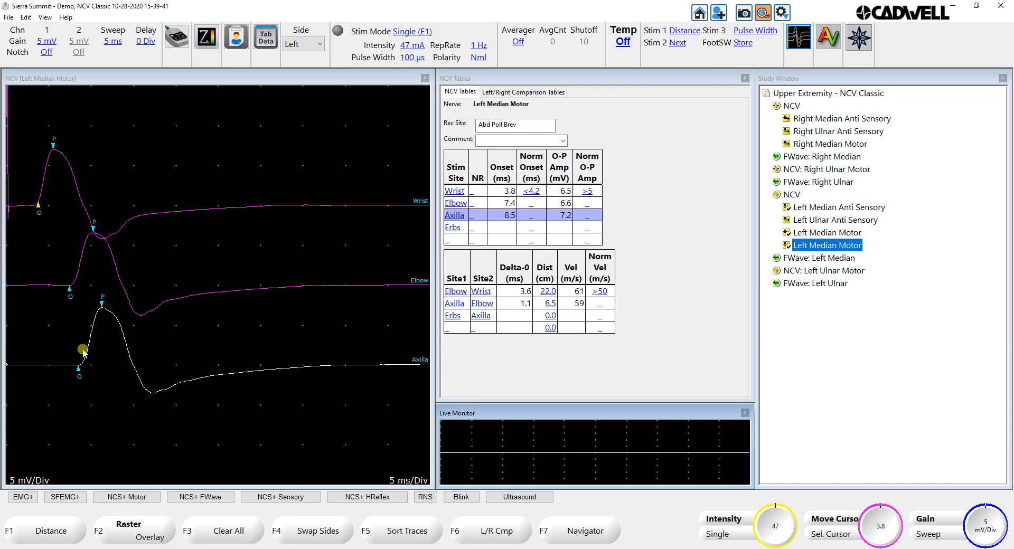
scroll(82, 353, down, 1)
scroll(83, 352, up, 2)
scroll(83, 352, down, 2)
Step: Reassign the axilla trace to the Wrist site and return it to the Axilla site
click(455, 191)
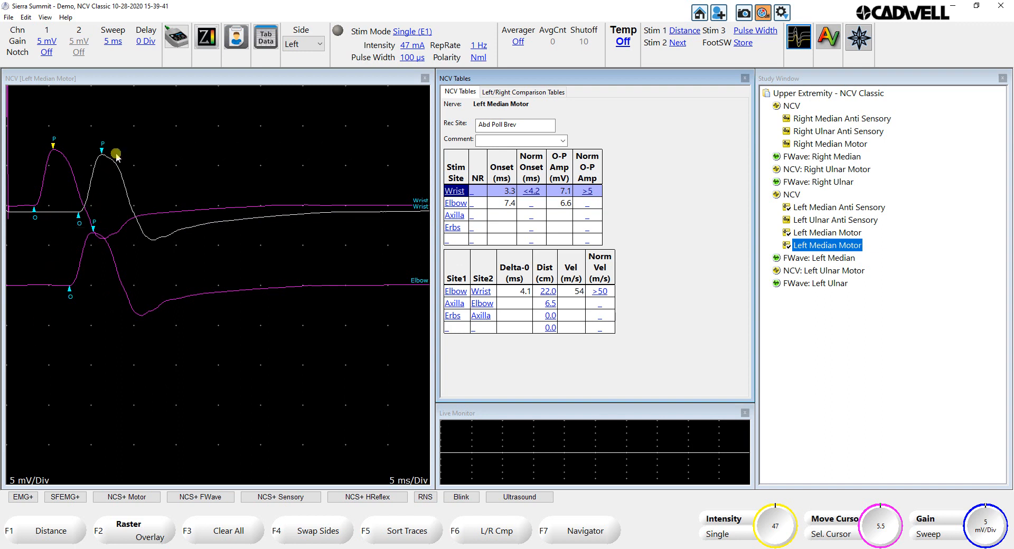
click(454, 216)
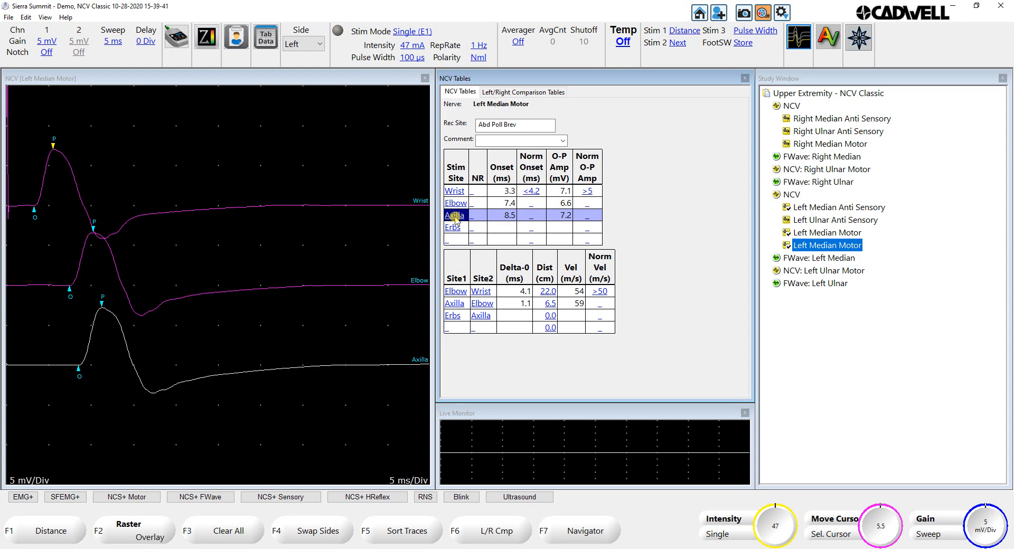
Step: Advance to the Erbs site and record a motor response there at 47 mA
key(Down)
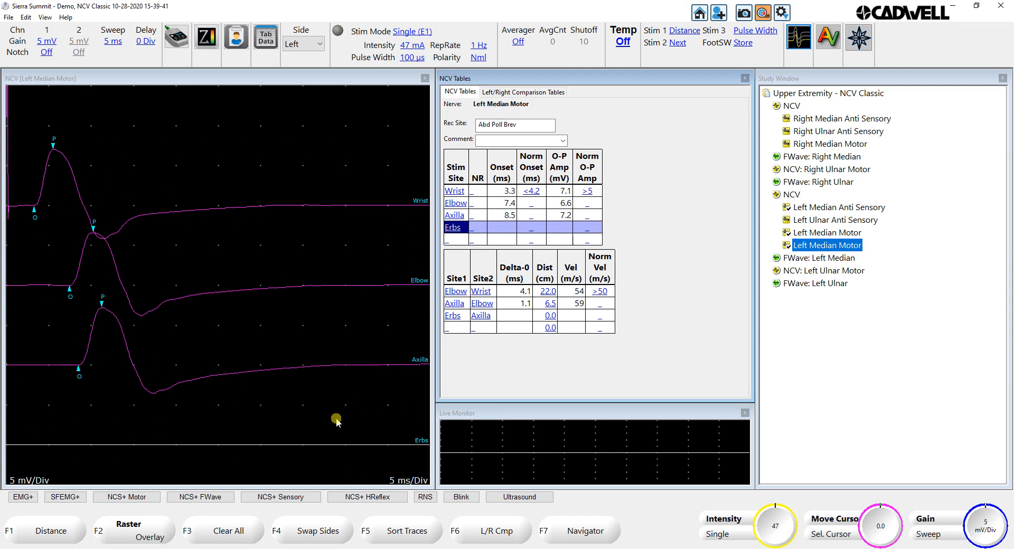
key(space)
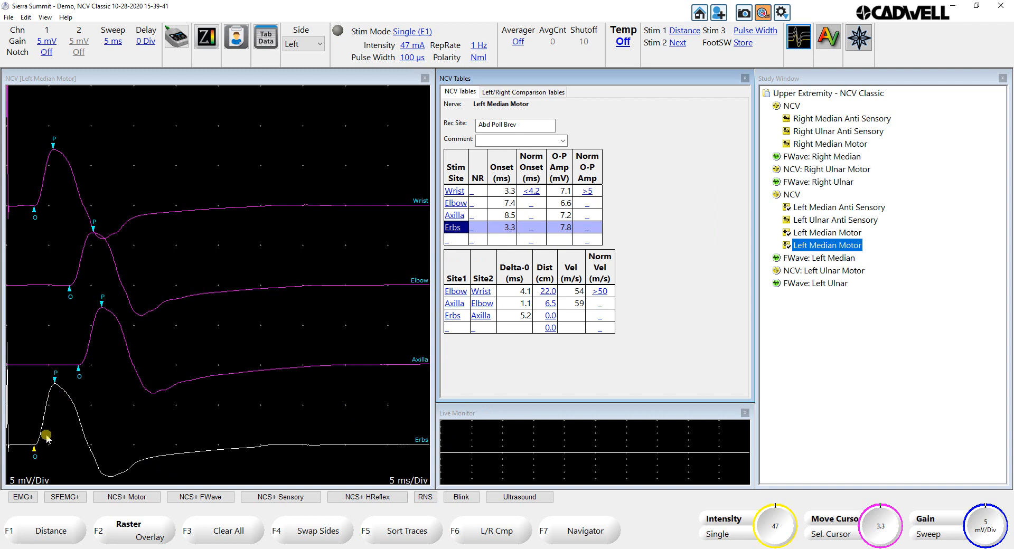
Step: Reassign the Erbs response to the Wrist site, and replace the stored Wrist trace with trial 9 from its trace history
click(455, 192)
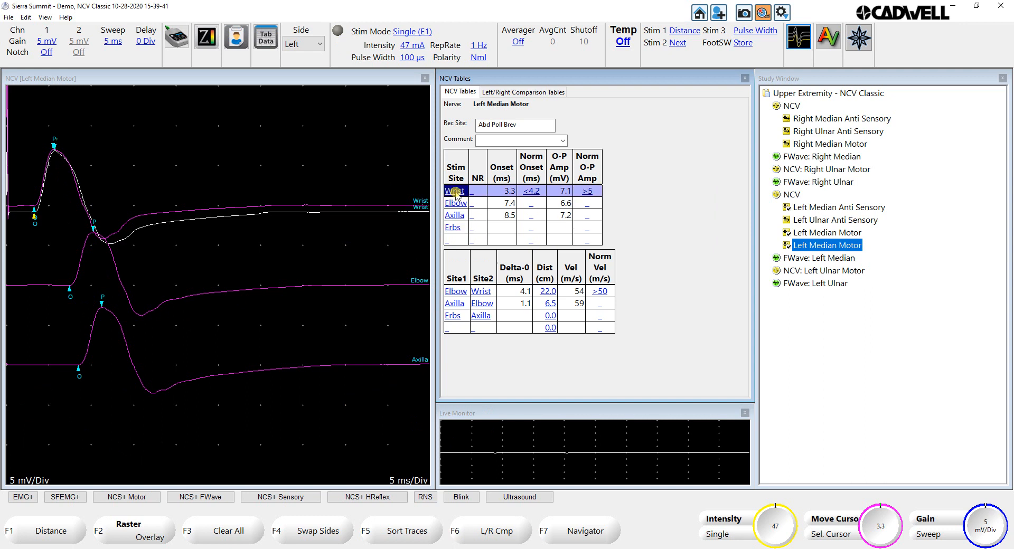
key(Down)
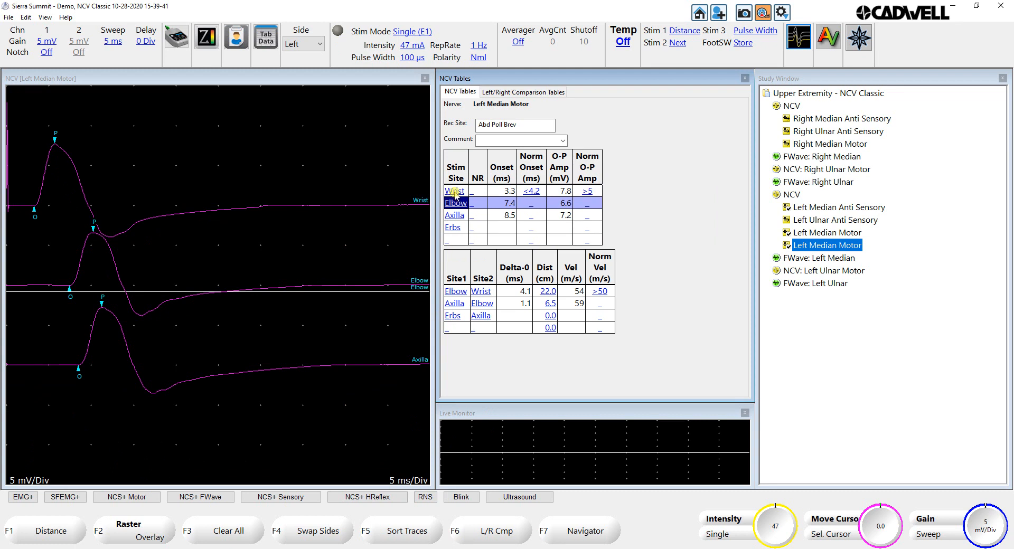
click(455, 193)
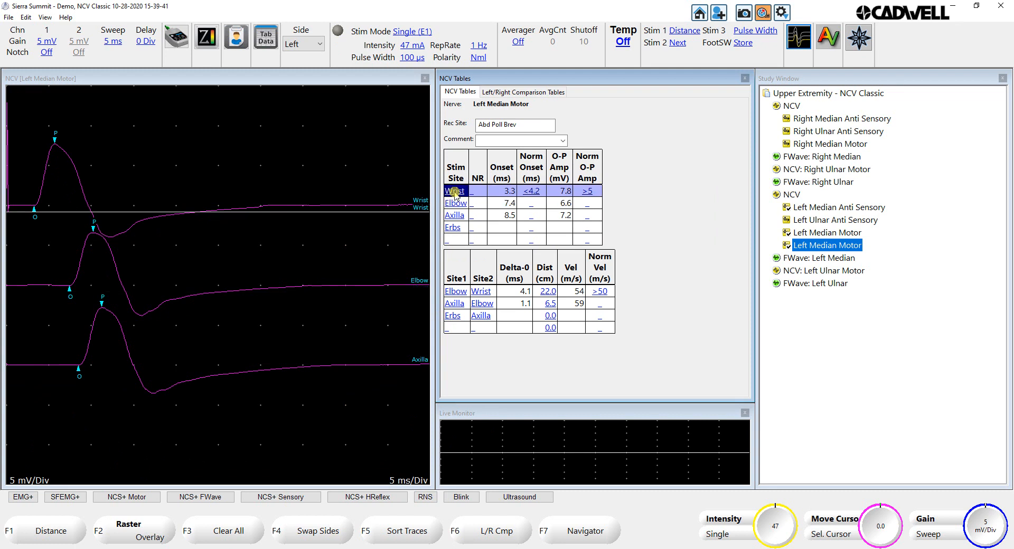
double_click(455, 193)
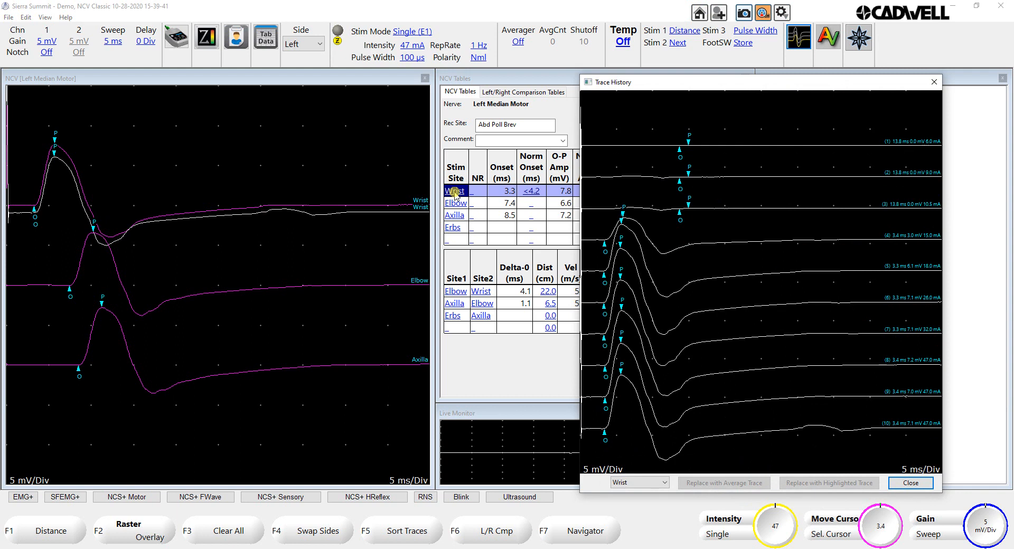
click(592, 397)
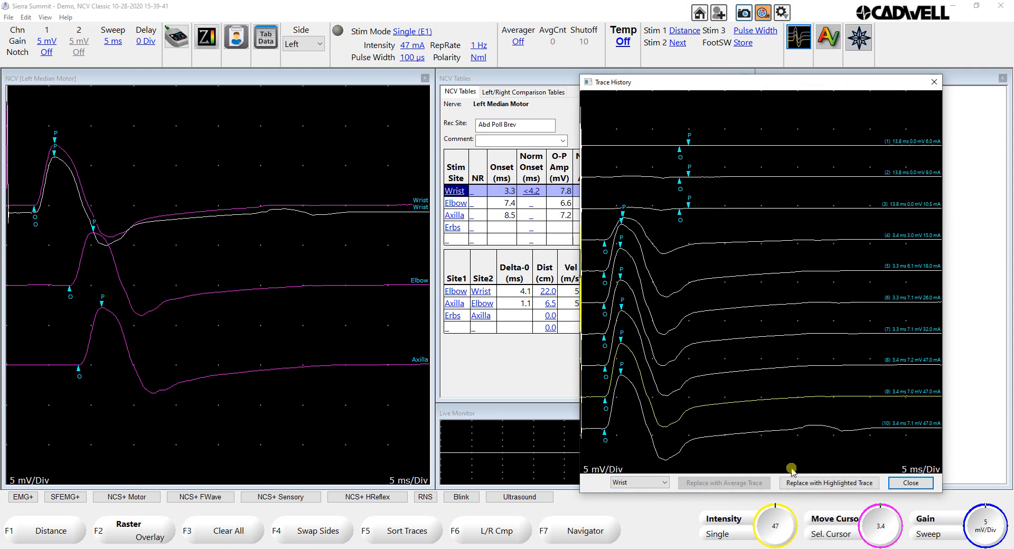
click(804, 483)
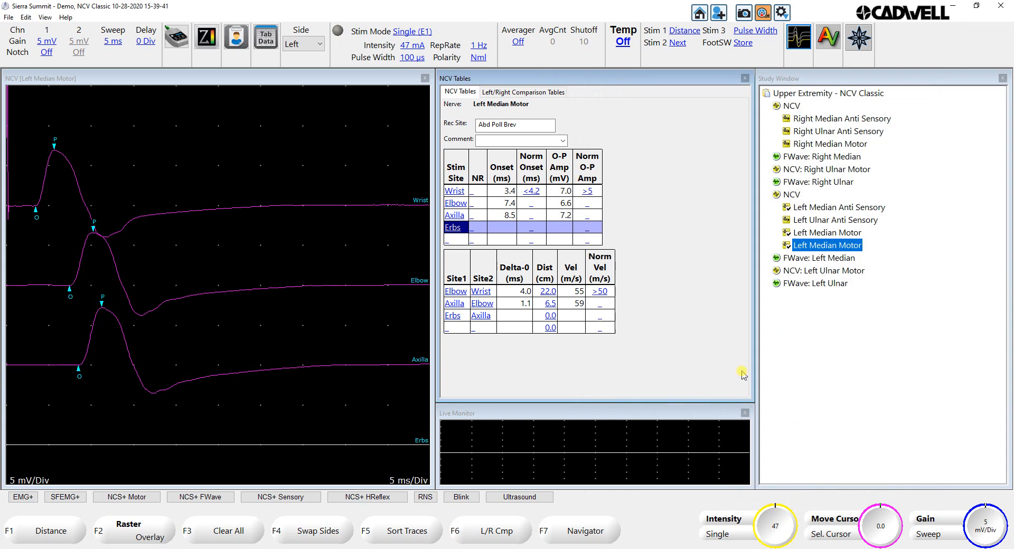
Step: Record motor responses at 50 mA at three additional sites below Erbs, and check each new site's row
click(459, 240)
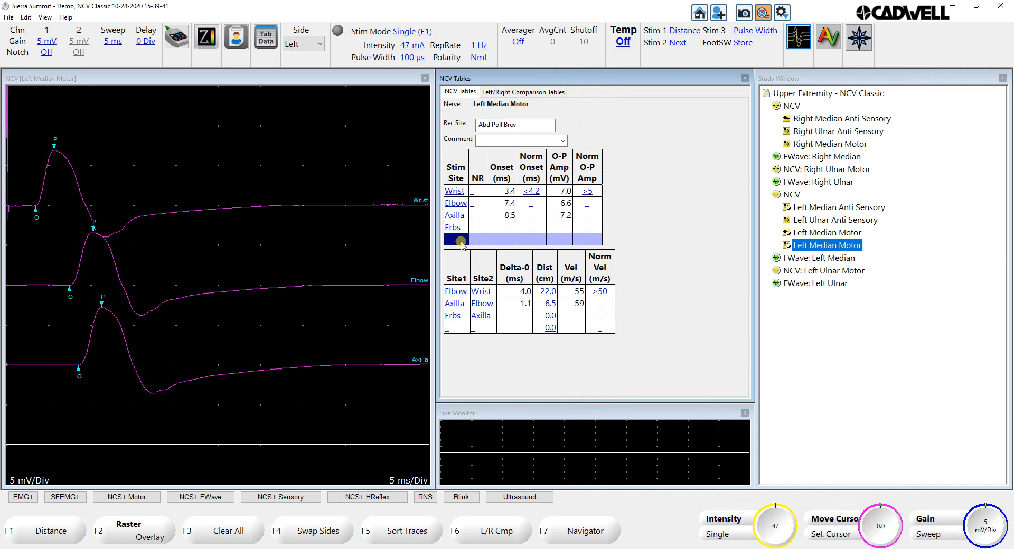
key(space)
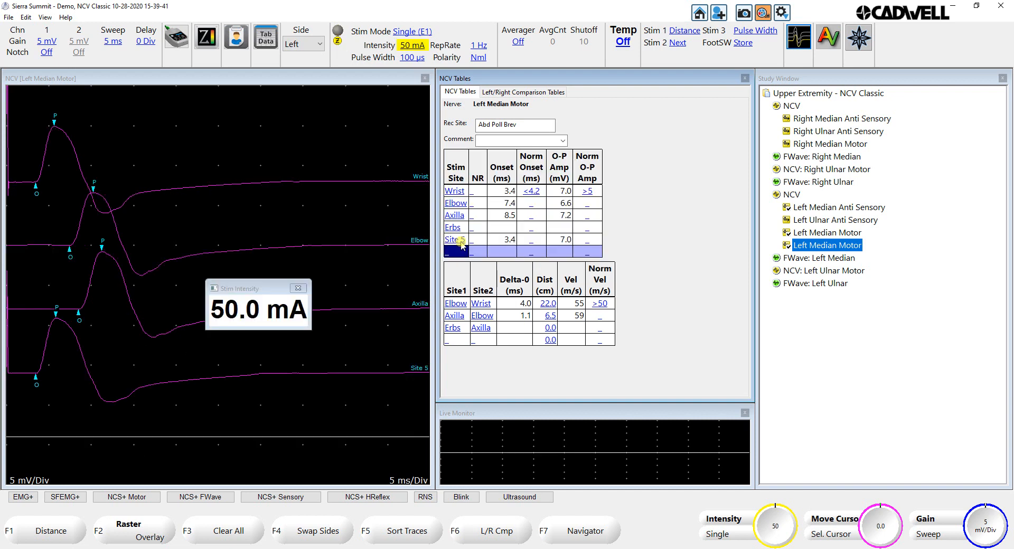
key(Down)
key(space)
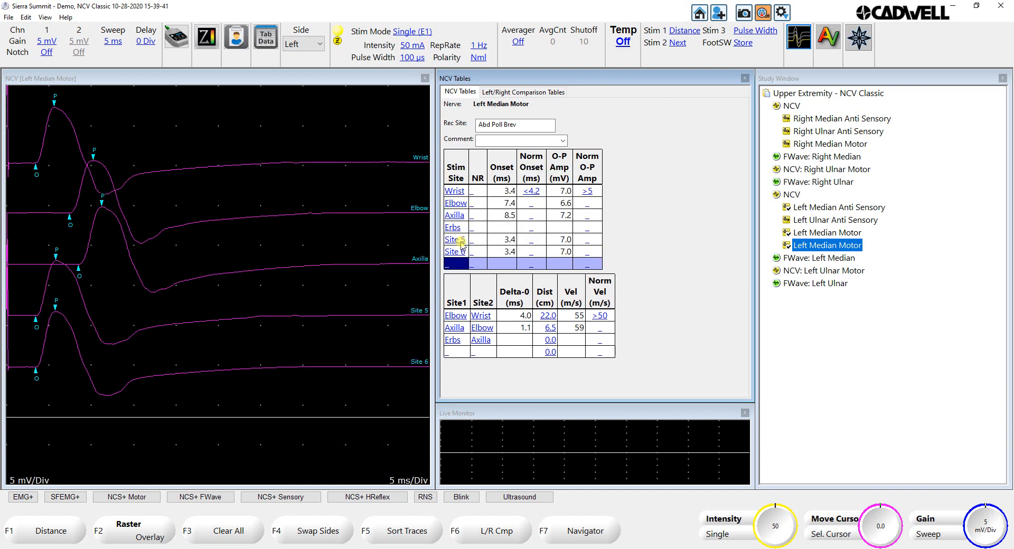
key(Down)
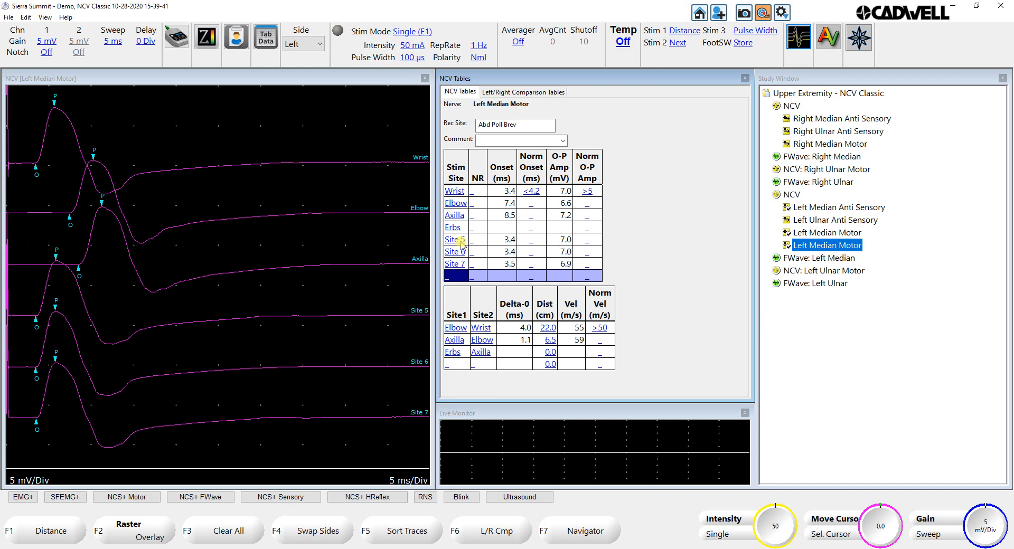
click(457, 240)
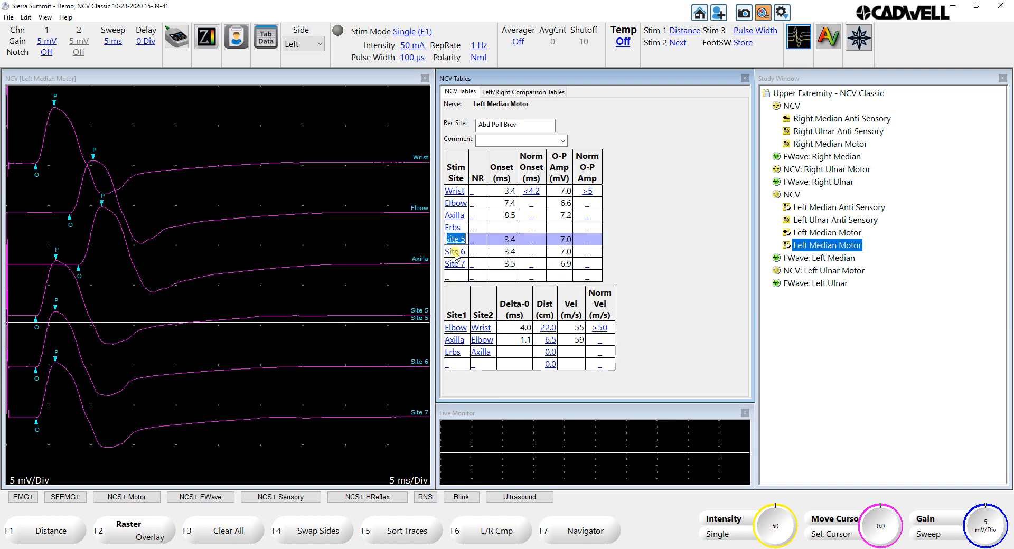
click(455, 254)
click(453, 265)
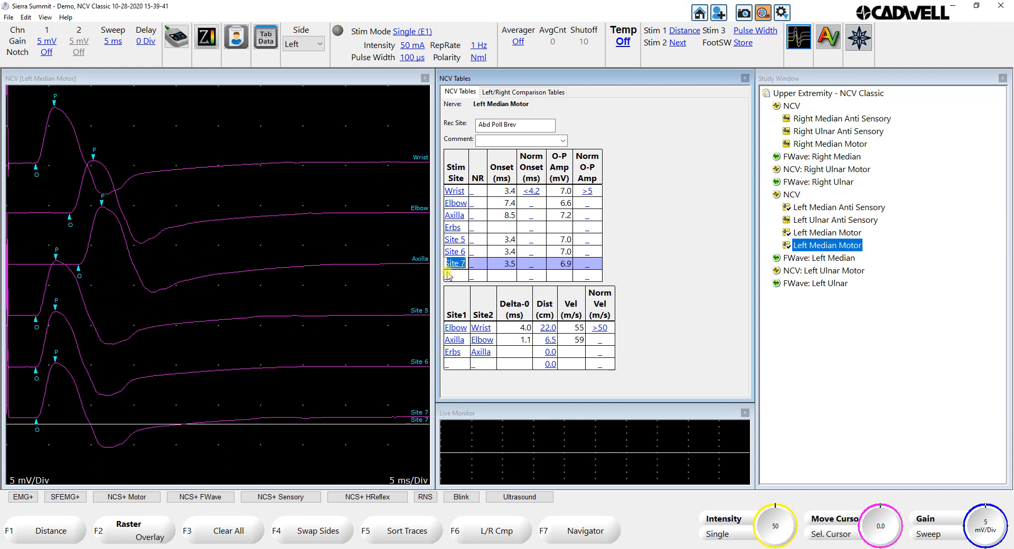
click(450, 275)
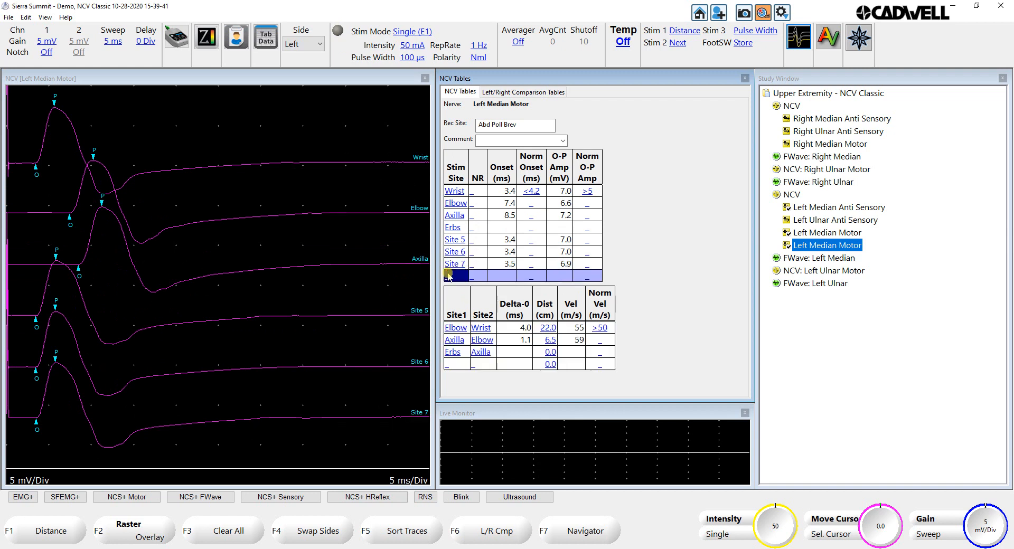
Step: Delete the Site 5, Site 6 and Site 7 traces, and make Site 5 the active site
click(195, 322)
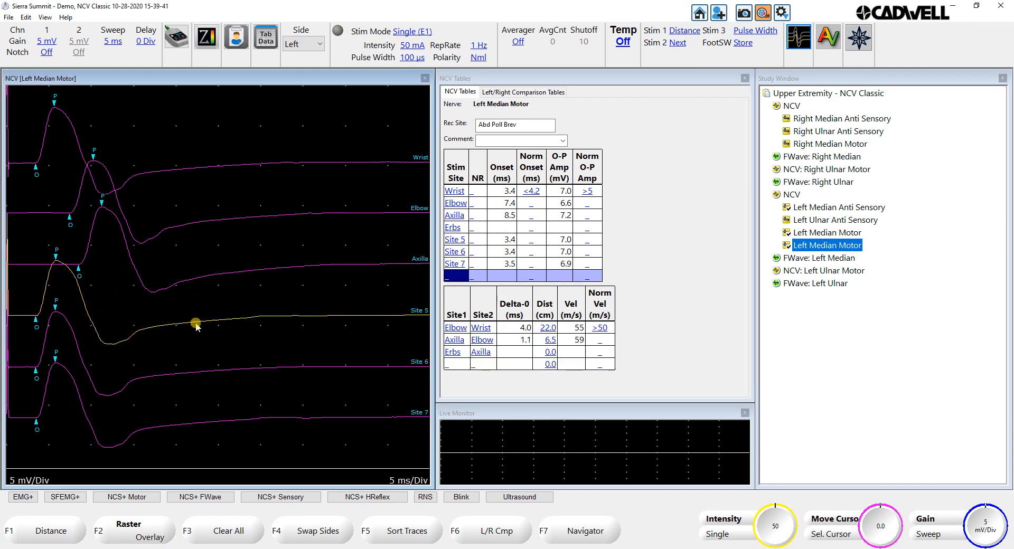
key(Delete)
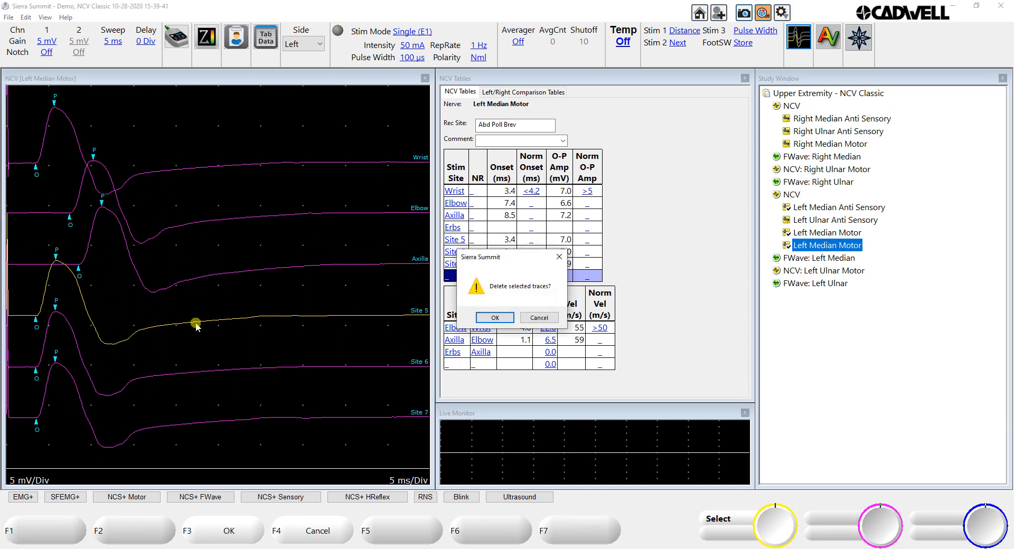
click(494, 318)
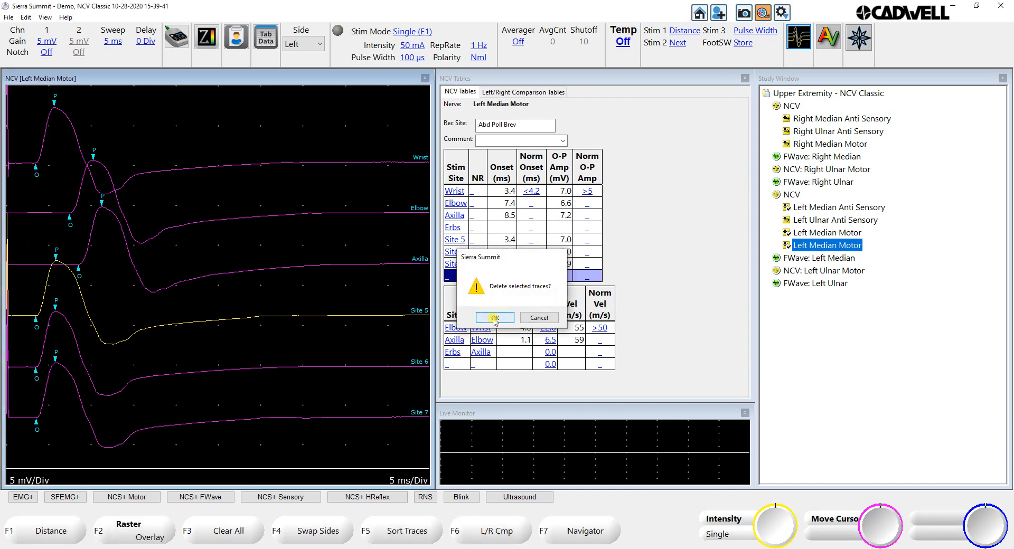
click(295, 369)
key(Delete)
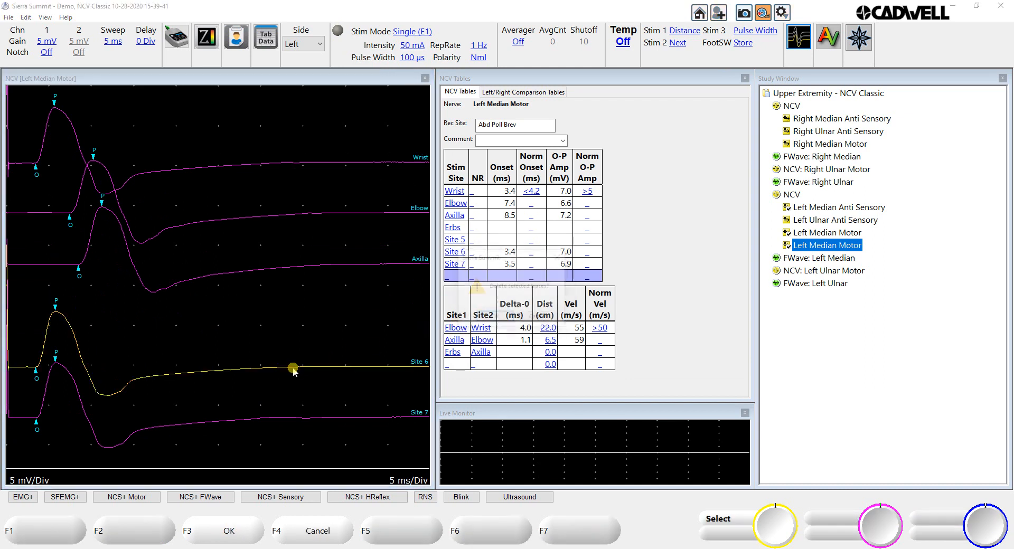
click(494, 318)
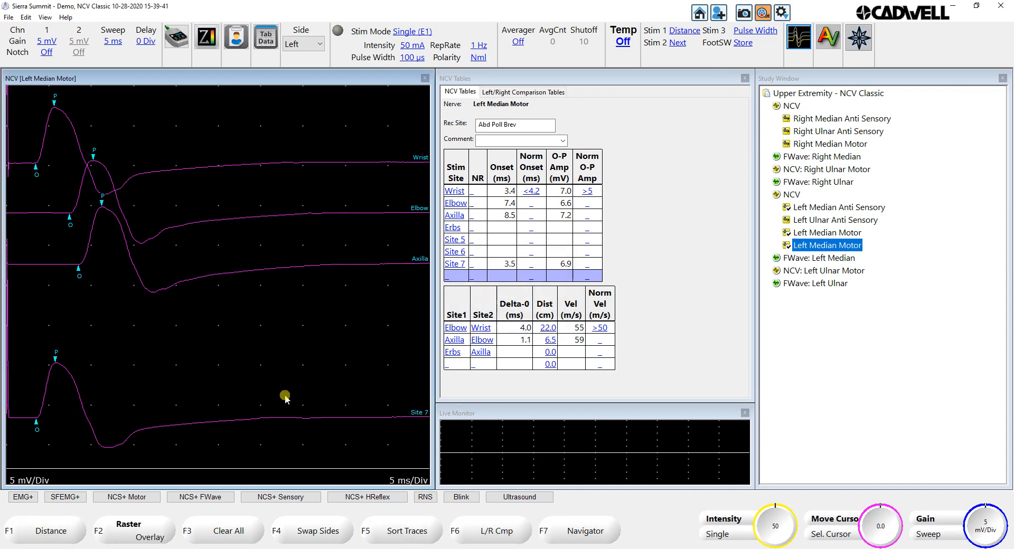
click(273, 417)
right_click(272, 417)
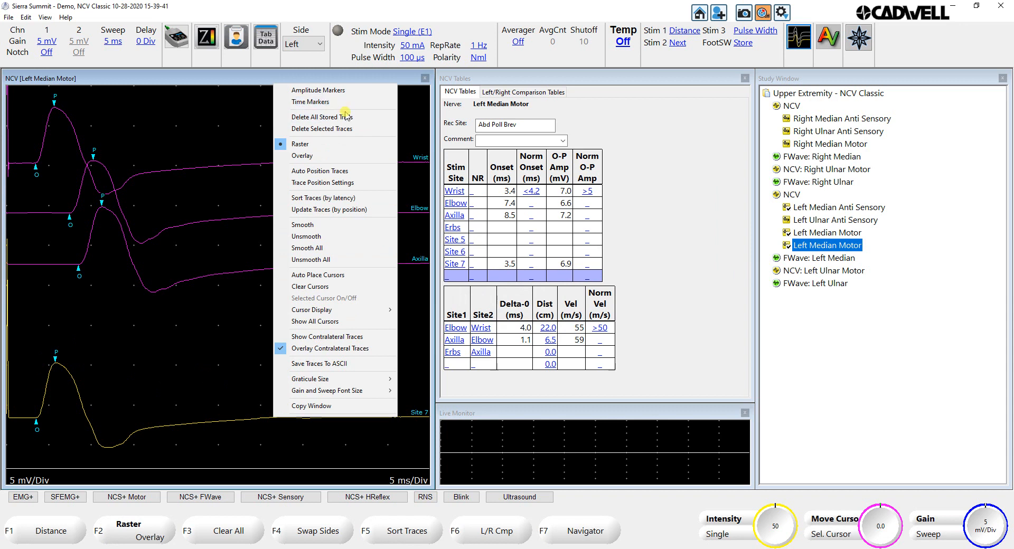
click(327, 130)
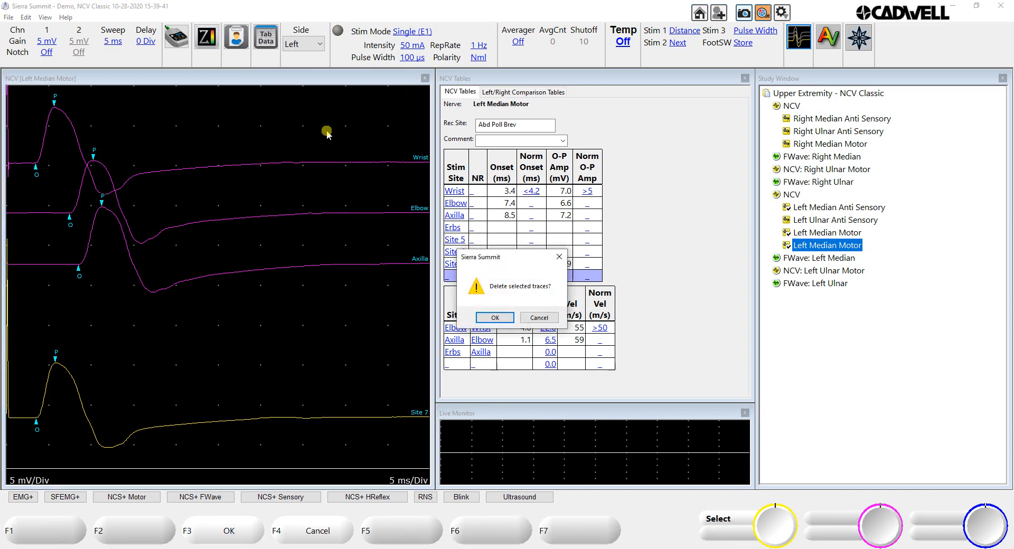
click(495, 318)
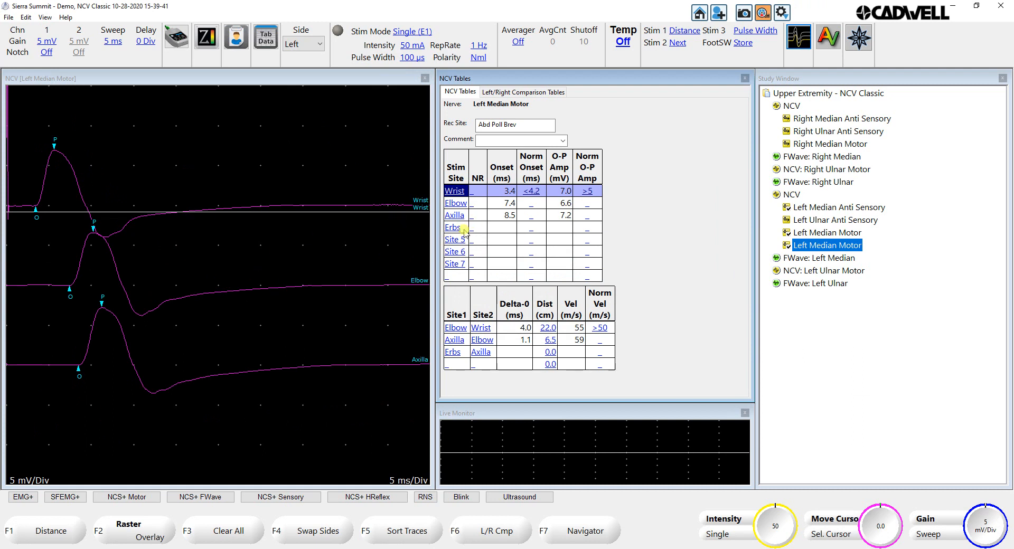
click(451, 240)
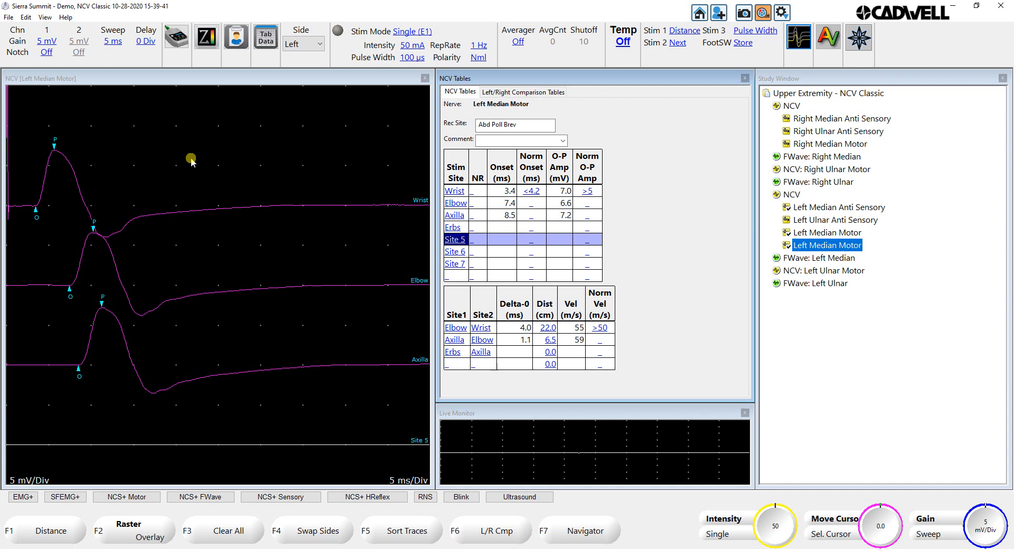
Step: Swap the second Left Median Motor test to the right side and back to the left
right_click(819, 248)
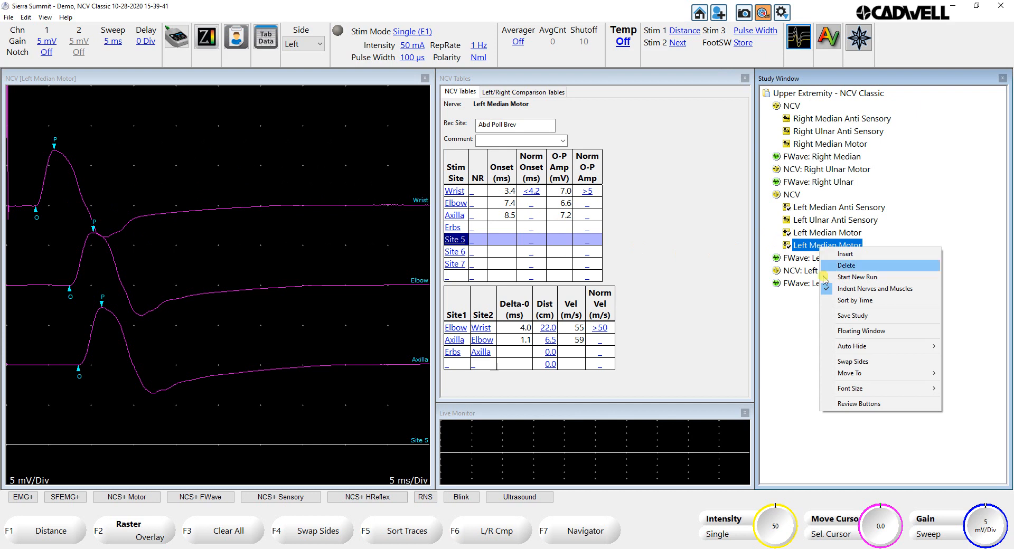
click(857, 364)
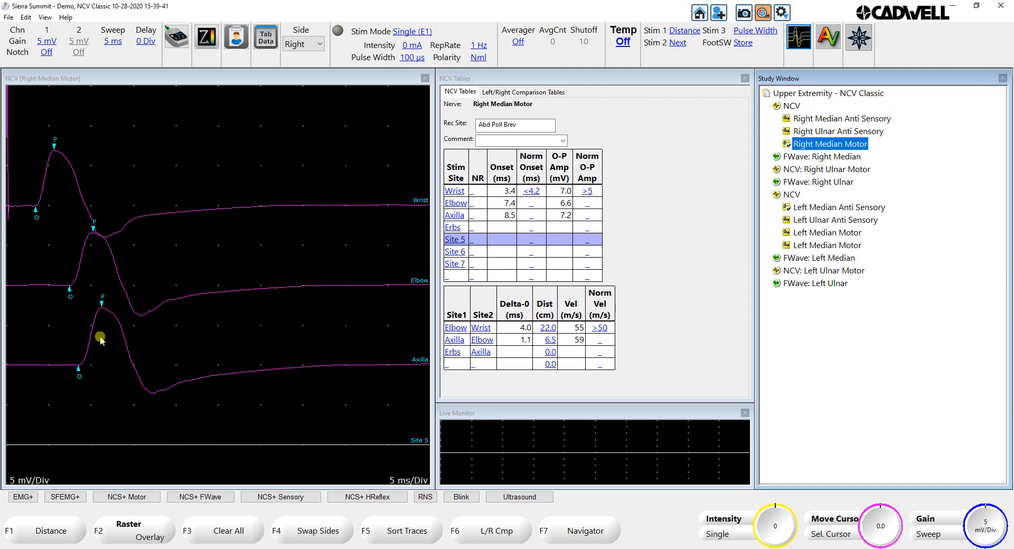
right_click(809, 145)
click(849, 262)
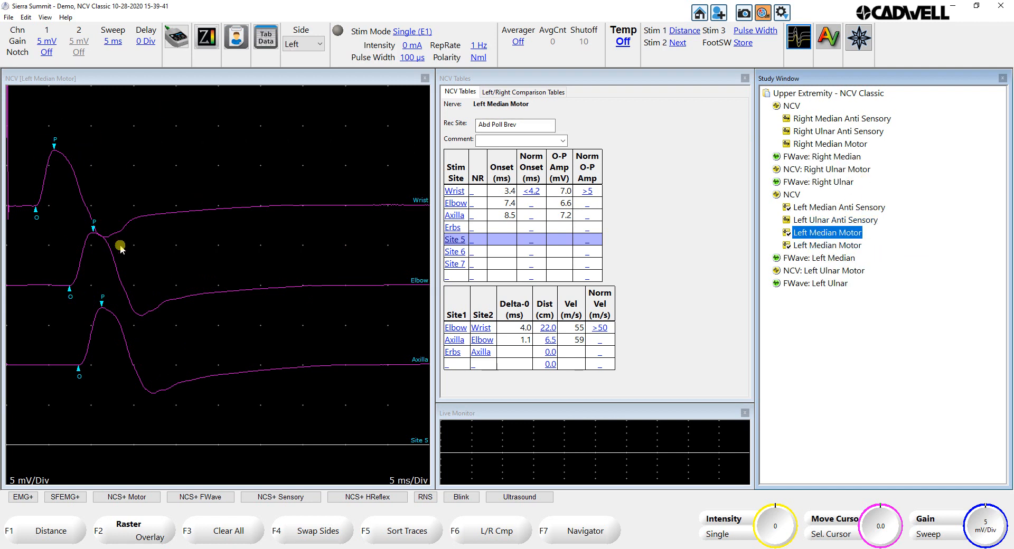
Step: Rearrange the traces with Elbow above Wrist and Axilla lower, and reassign their sites by position
right_click(193, 185)
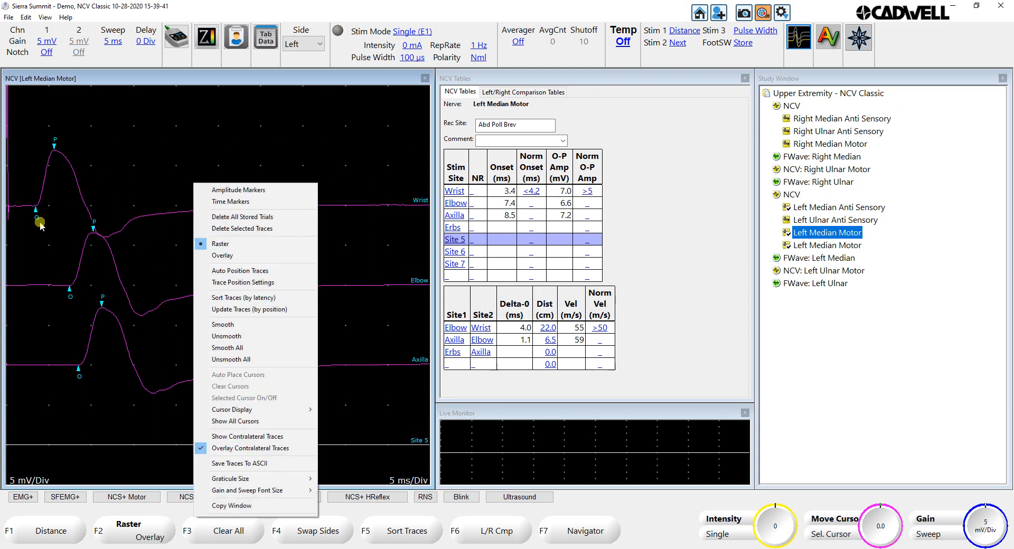
click(151, 279)
mouse_move(169, 301)
mouse_down()
mouse_move(189, 205)
mouse_move(181, 286)
mouse_up()
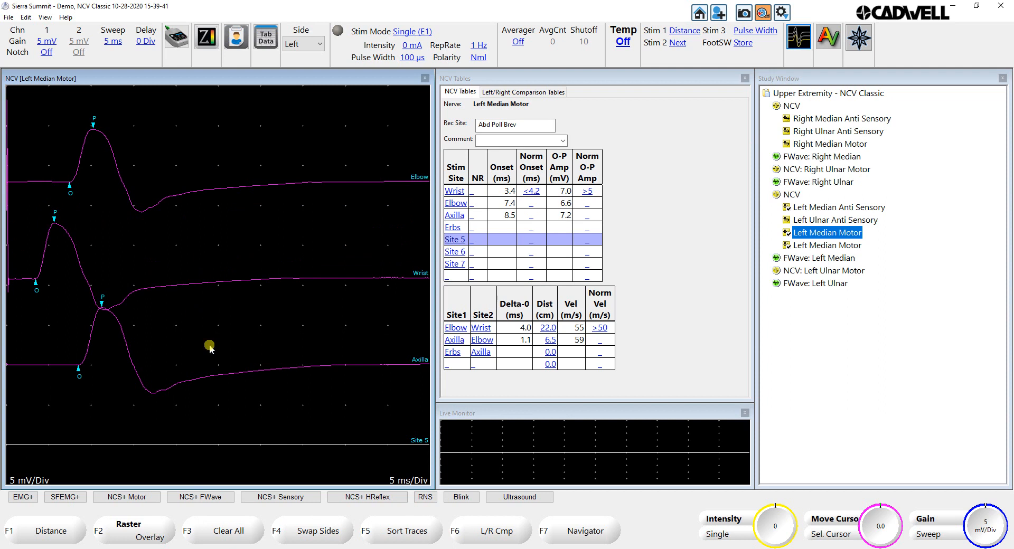
drag(213, 380, 213, 405)
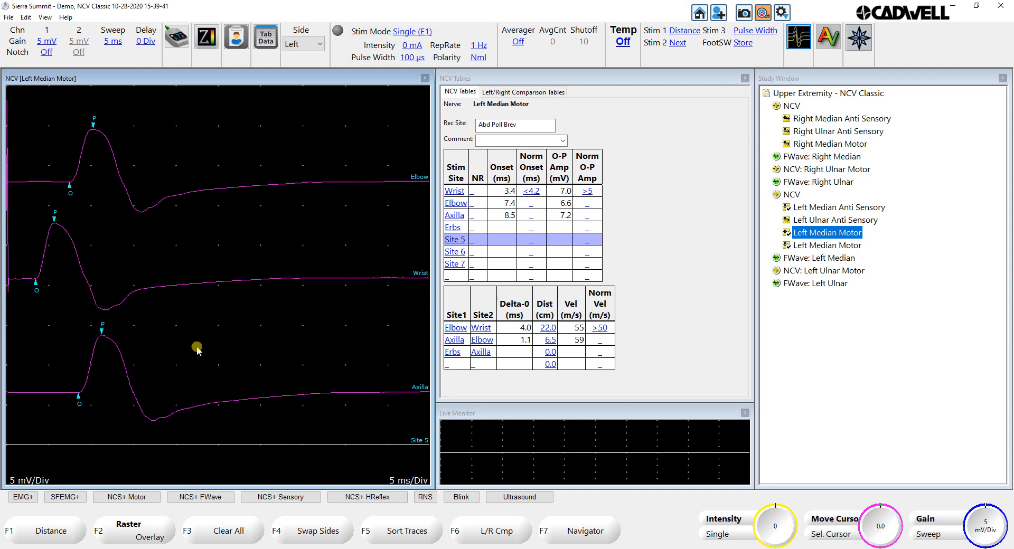
right_click(189, 331)
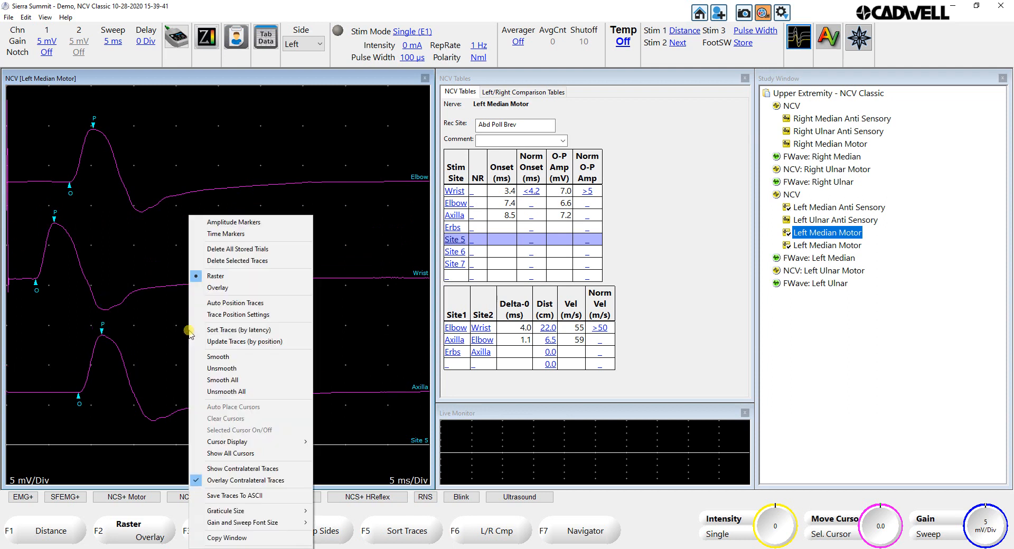
click(249, 343)
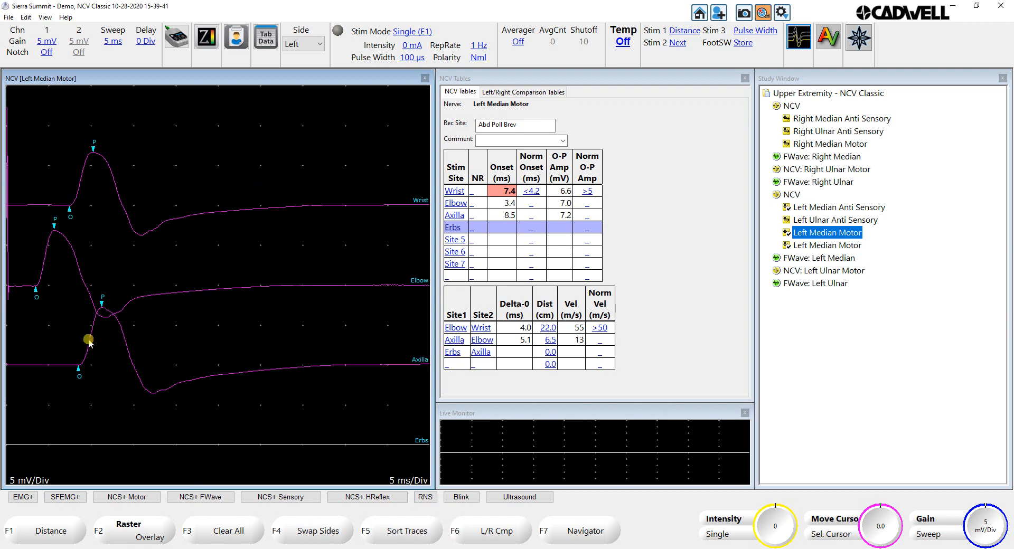
Step: Sort the Left Median Motor traces by latency
right_click(185, 254)
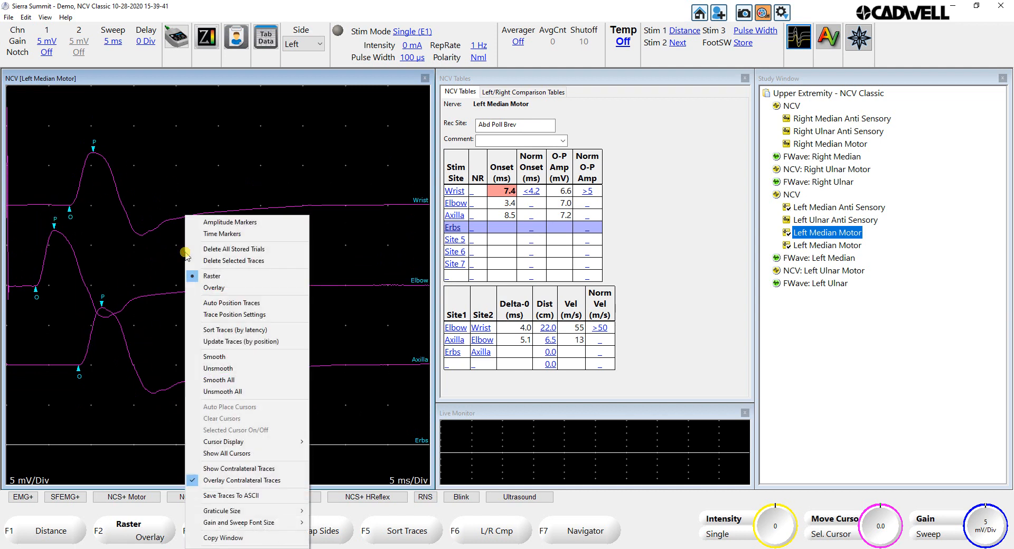
click(234, 331)
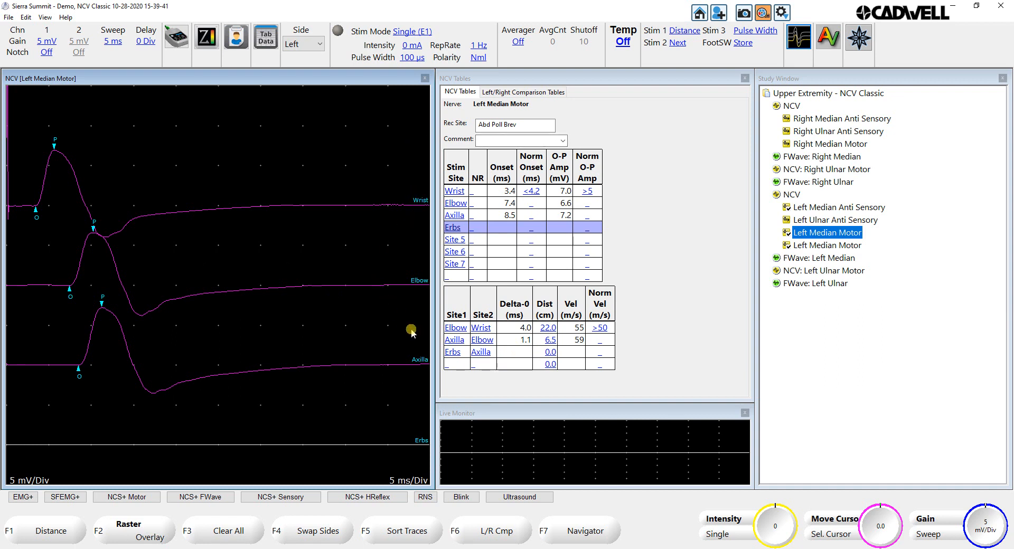
click(456, 192)
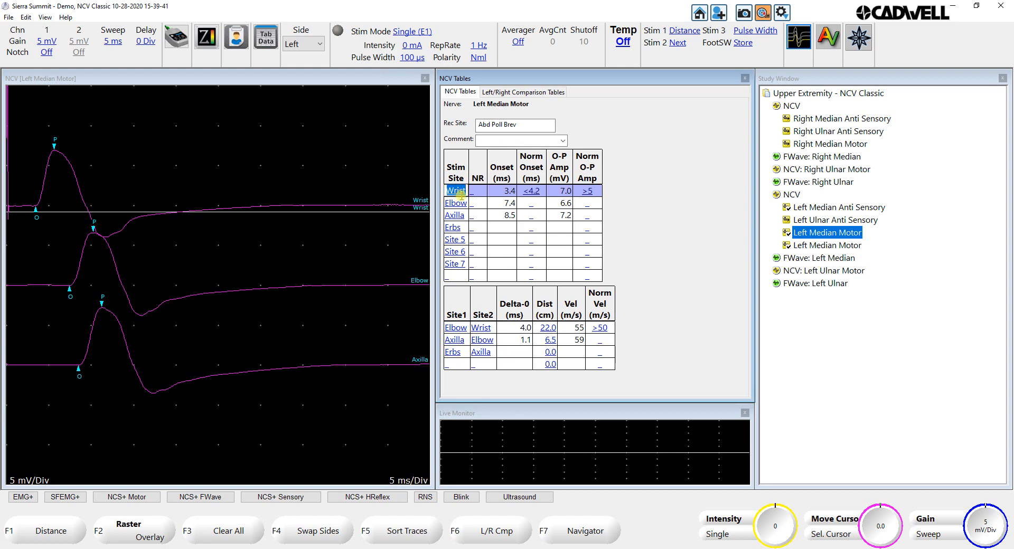
double_click(510, 125)
drag(520, 125, 467, 125)
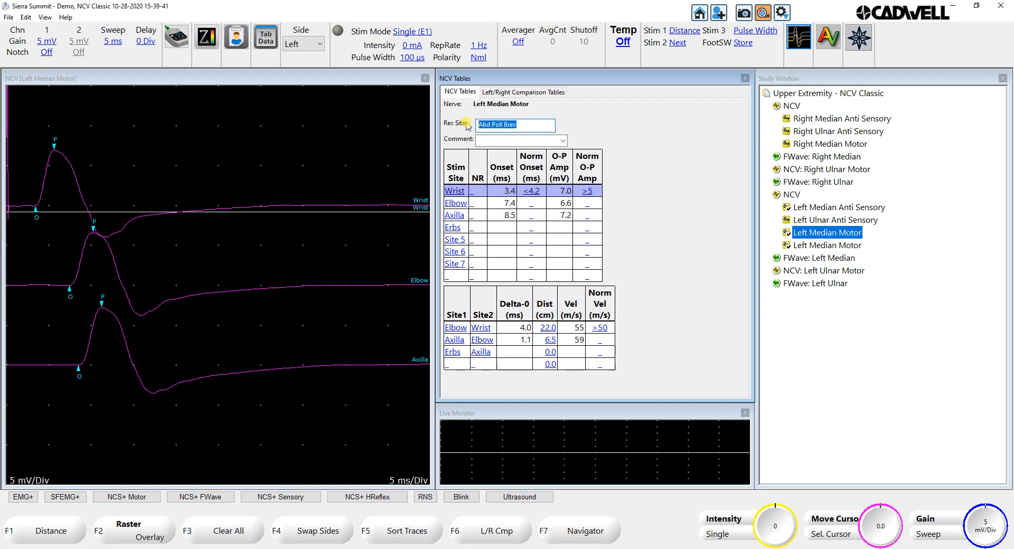
click(316, 168)
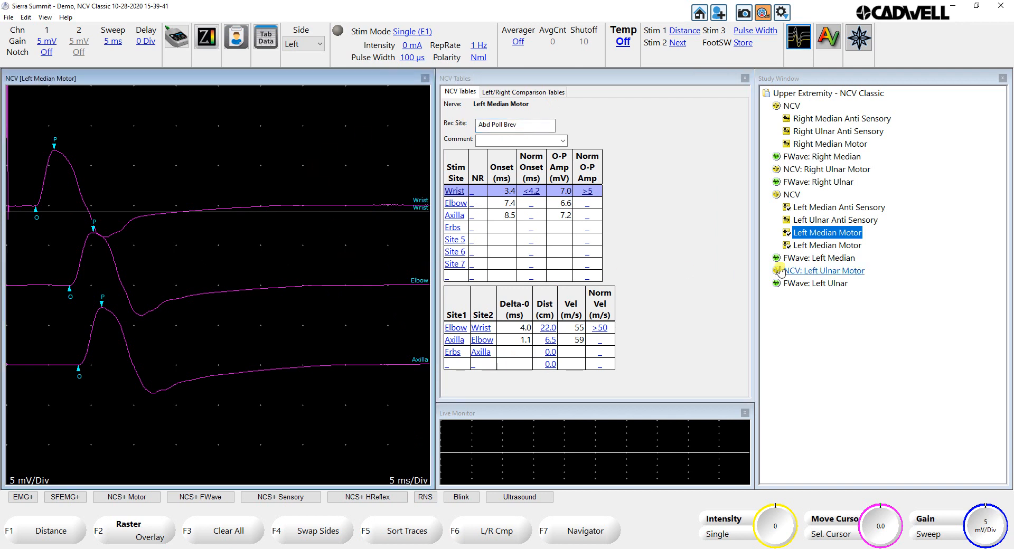
Step: Record eleven Left Median F-Wave traces with Autostore and place the F-latency cursor at about 28.8 ms
click(801, 267)
double_click(801, 258)
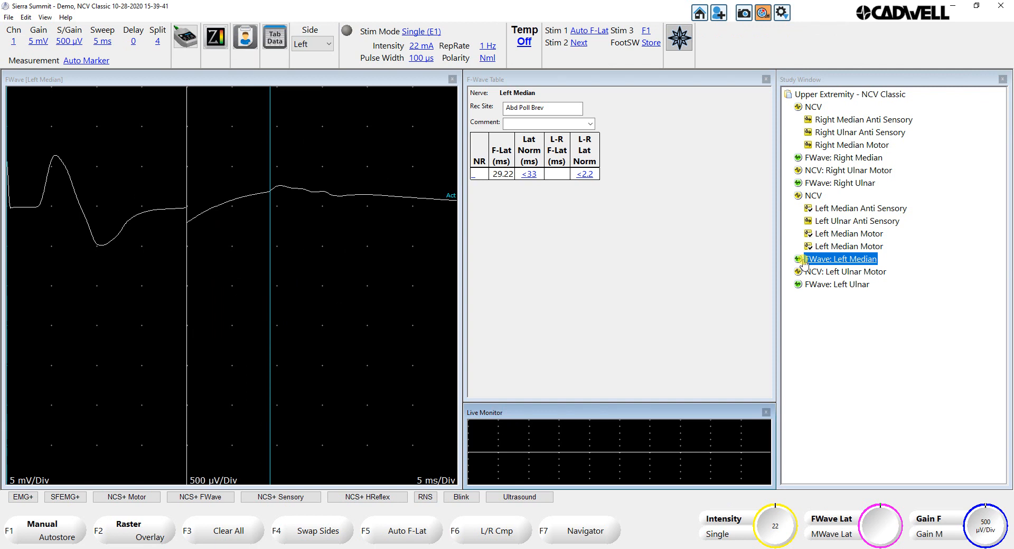
key(F1)
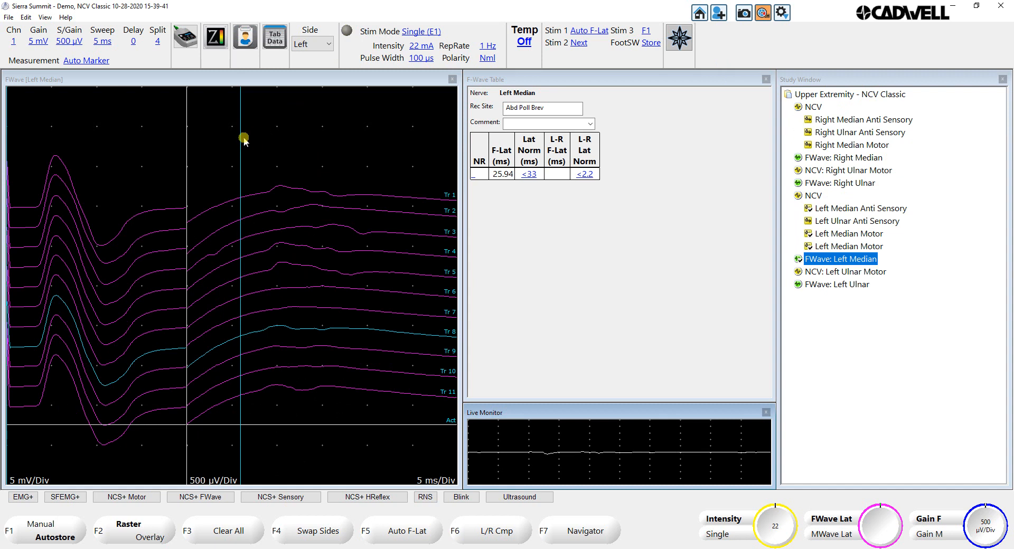
drag(242, 140, 267, 146)
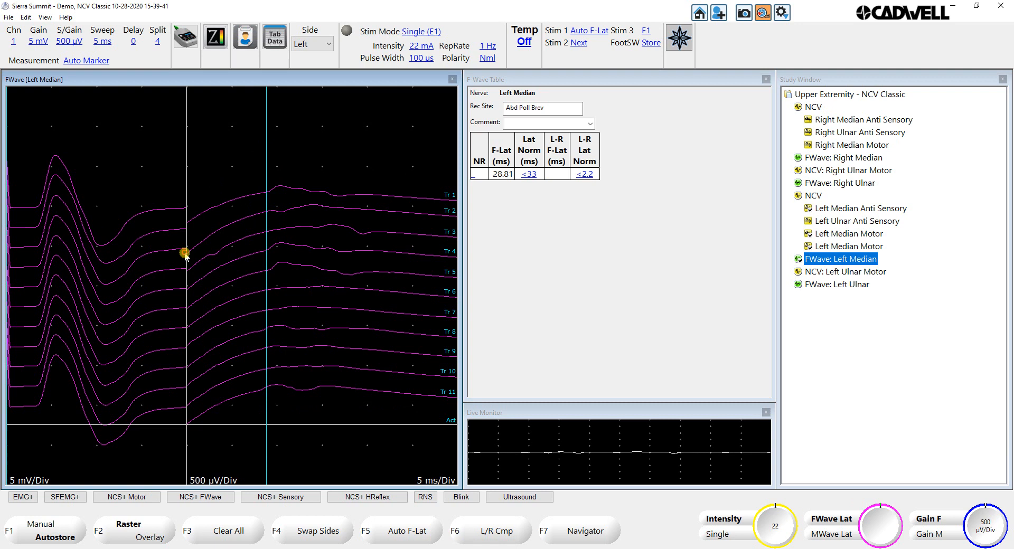
Step: Move the split line between the M-wave and F-wave gains to 0 and back to 3.23, and apply M-Removal to the traces
drag(185, 199, 1, 182)
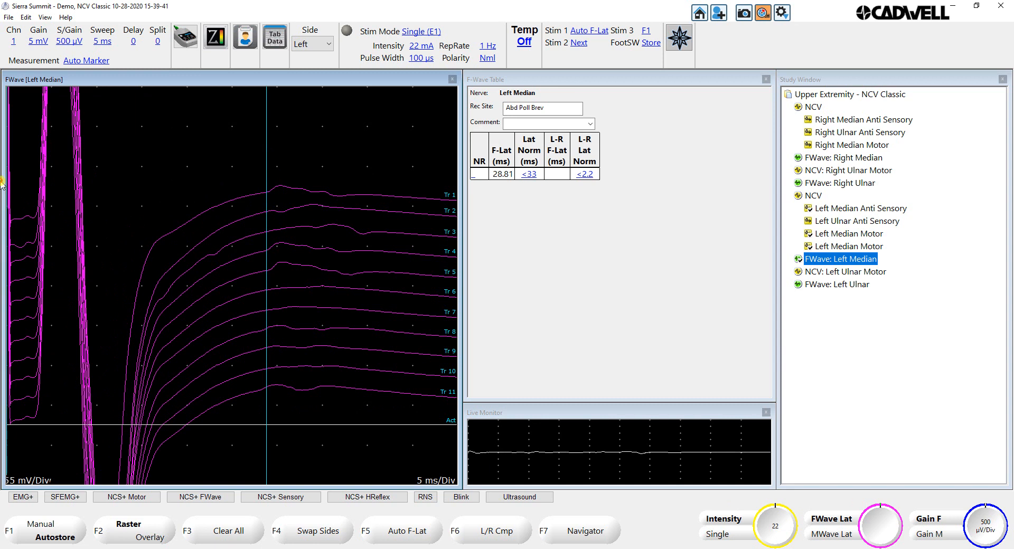
mouse_move(2, 183)
mouse_down()
mouse_move(189, 200)
mouse_move(152, 199)
mouse_up()
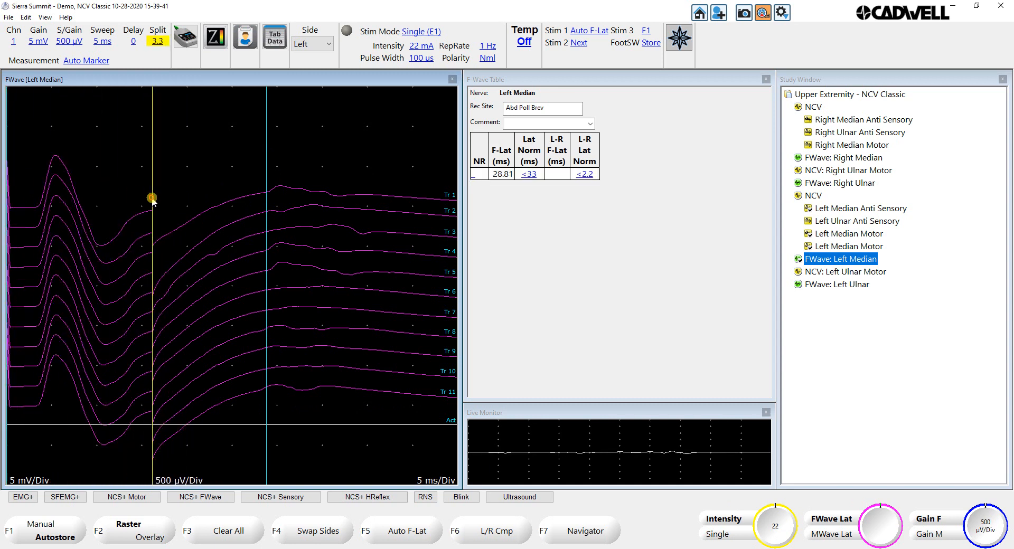
right_click(177, 161)
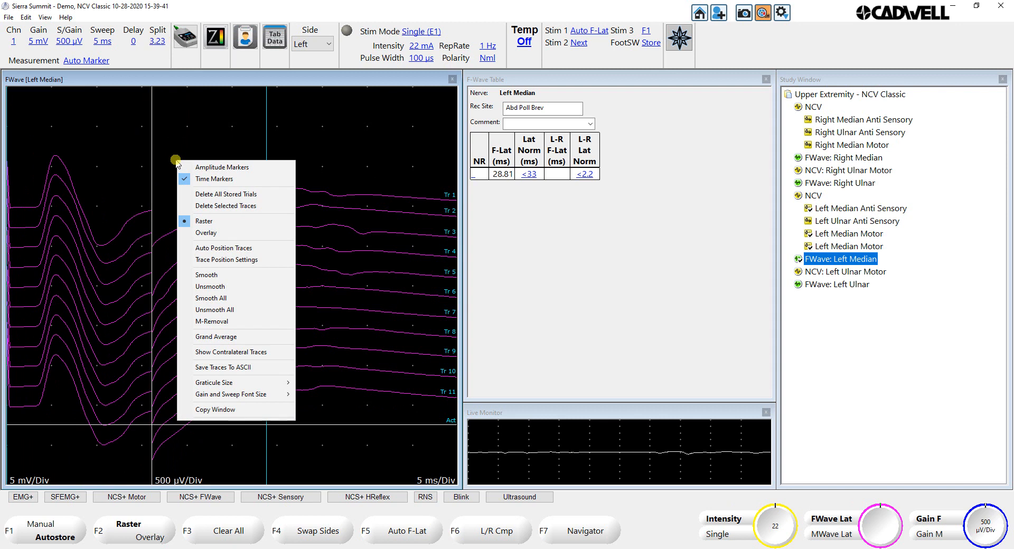
click(216, 323)
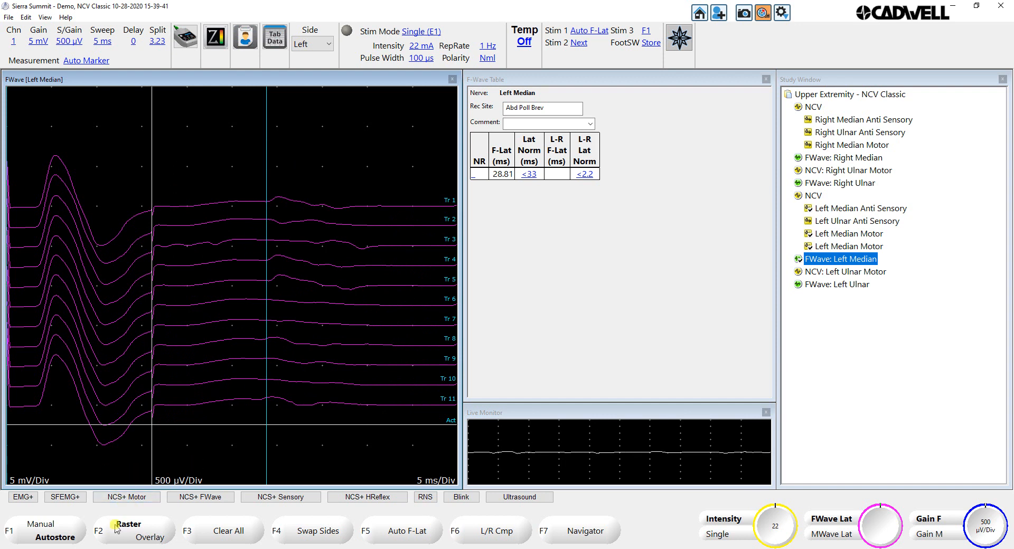
Step: Overlay the F-wave traces to set the F latency to about 28.5 ms, and return them to the raster display
click(138, 538)
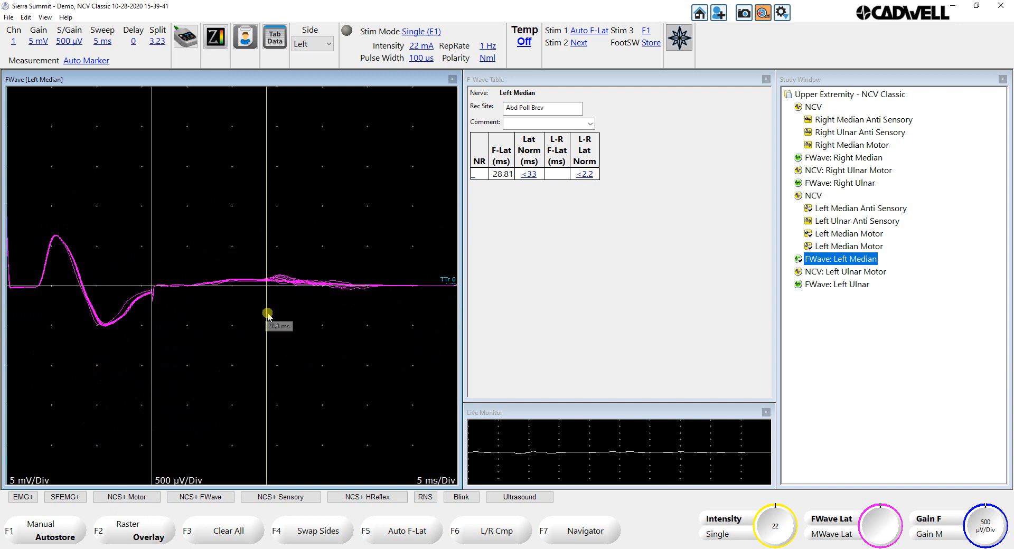
drag(265, 306, 263, 306)
click(141, 531)
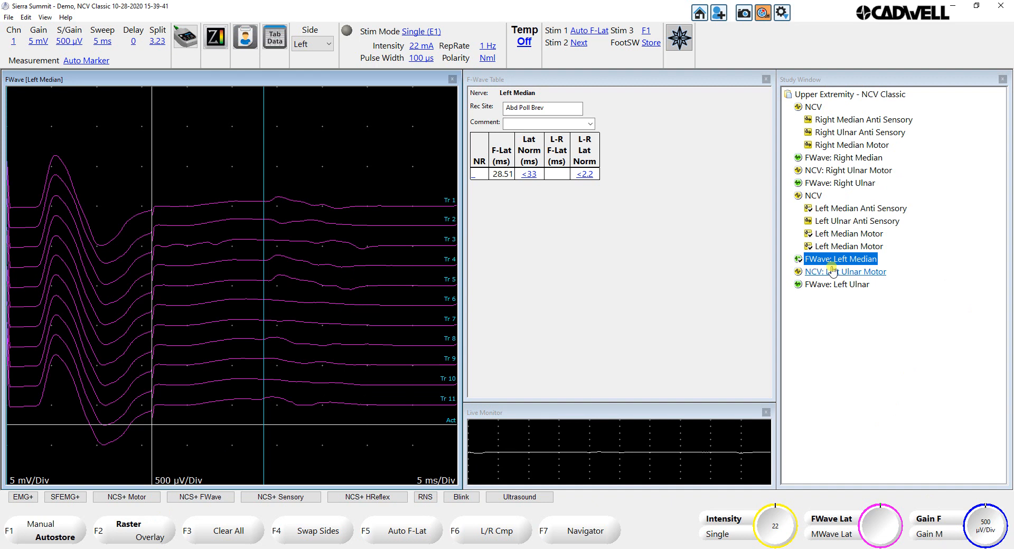
Step: Browse the study's tests from Right Median Anti Sensory onward, ending on Left Median Anti Sensory
click(845, 119)
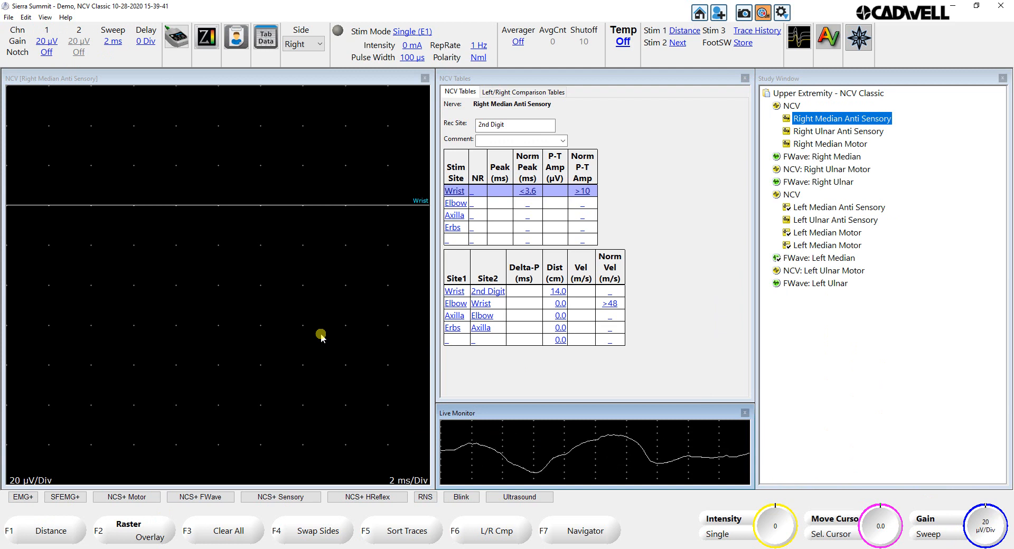
click(828, 209)
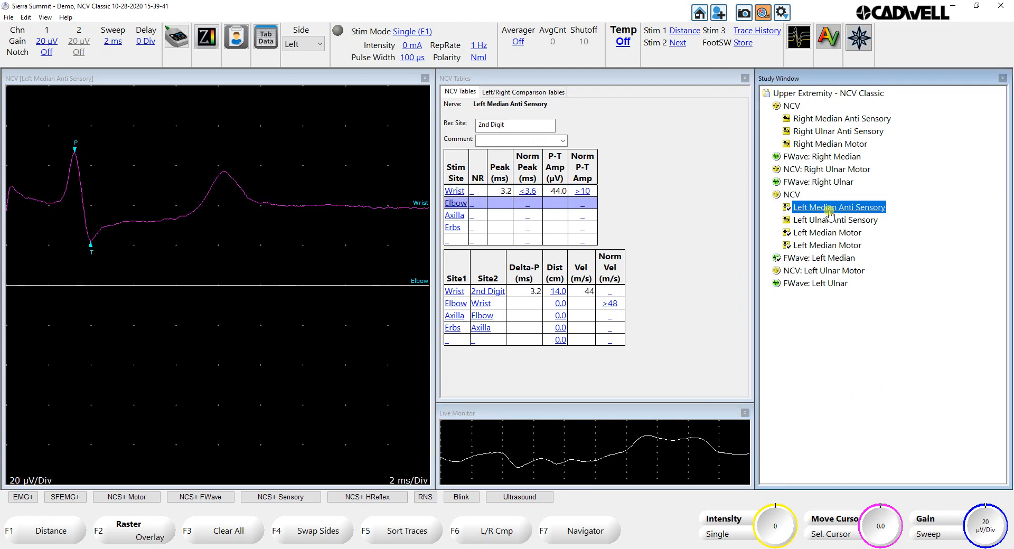
key(Up)
key(Down)
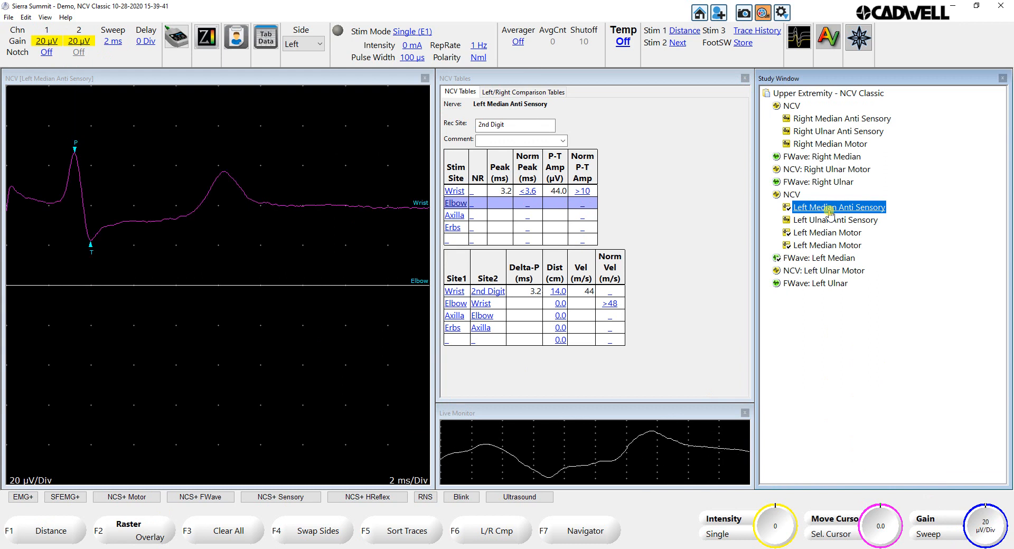
key(Left)
key(Left)
key(Right)
key(Right)
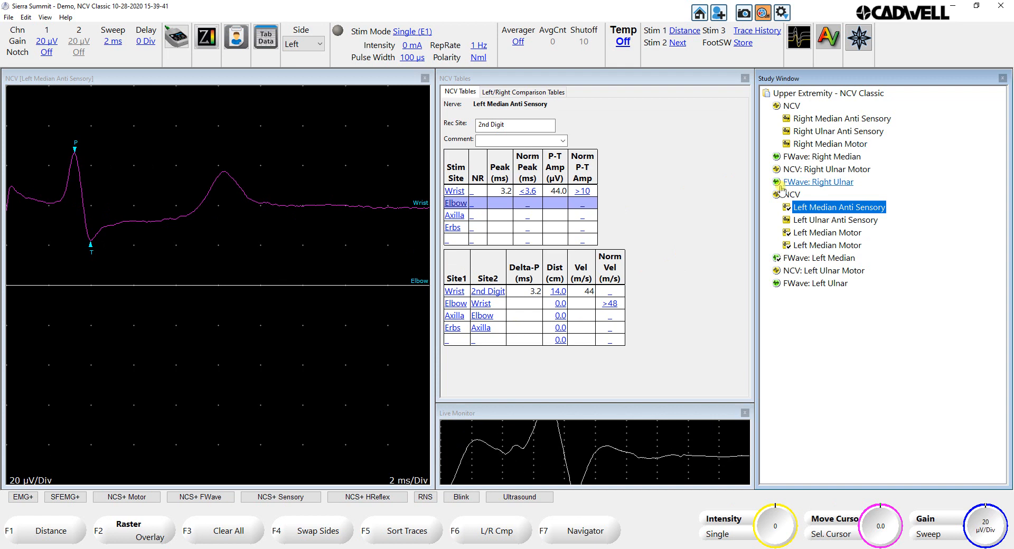
Step: Add the left-side Radial Motor and Radial Anti Sensory NCV tests to the study
click(569, 537)
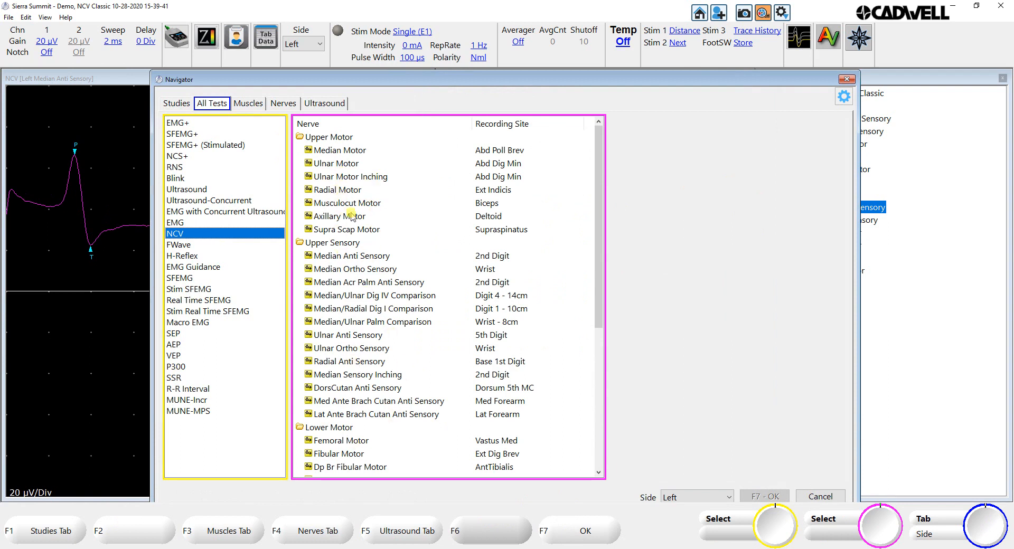
click(342, 191)
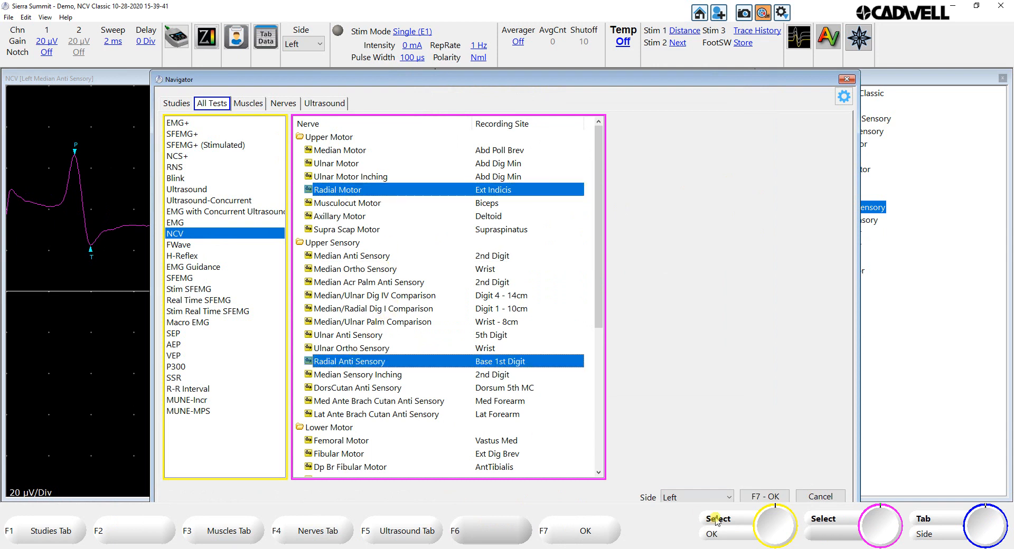
click(765, 496)
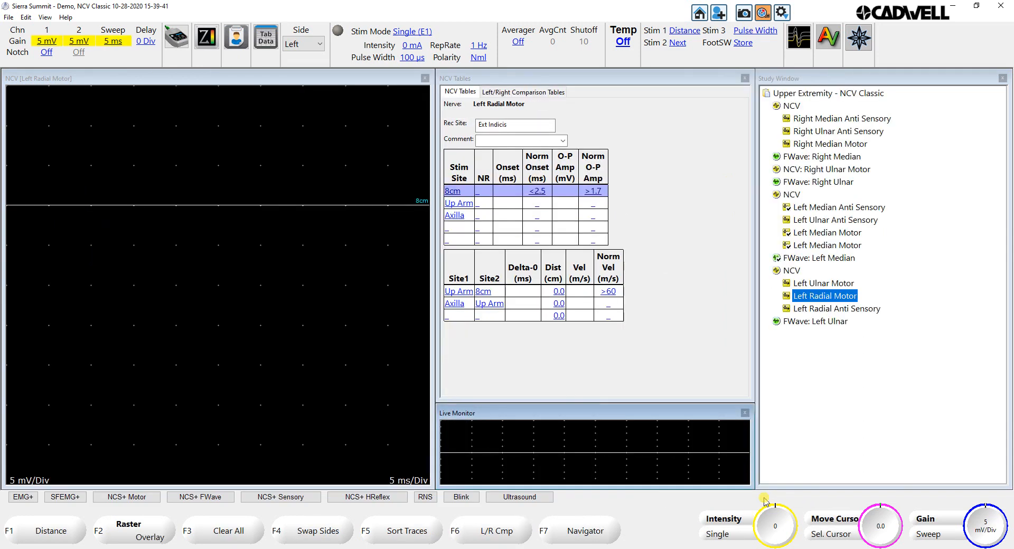